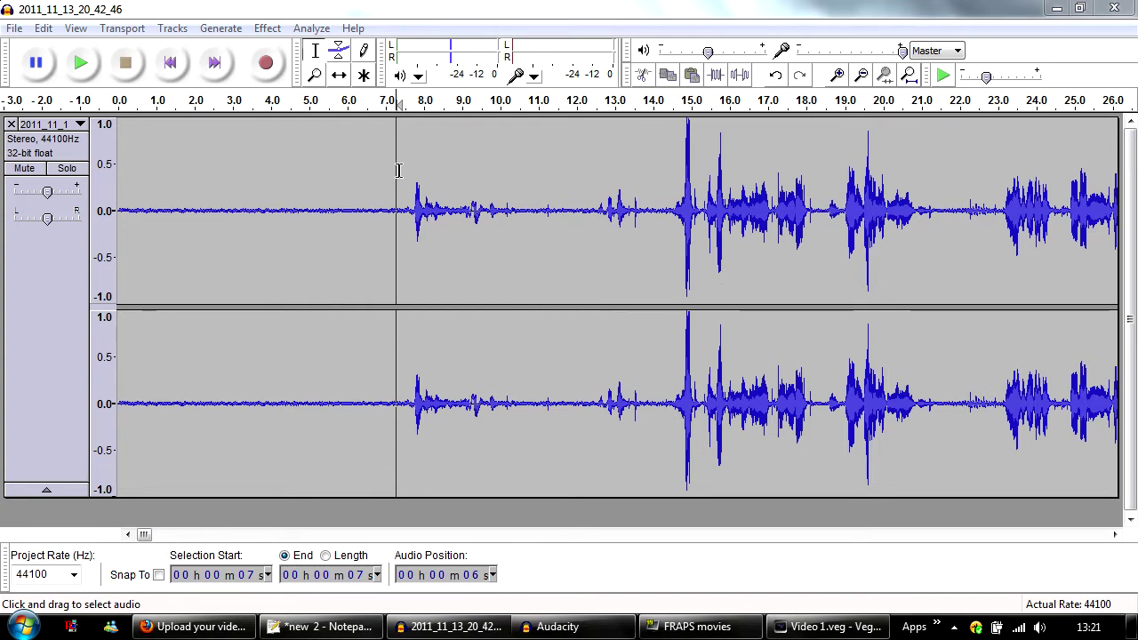
Capture a noise profile for Noise Removal from the quiet first seven seconds of the recording
left_click_drag(406, 175, 127, 238)
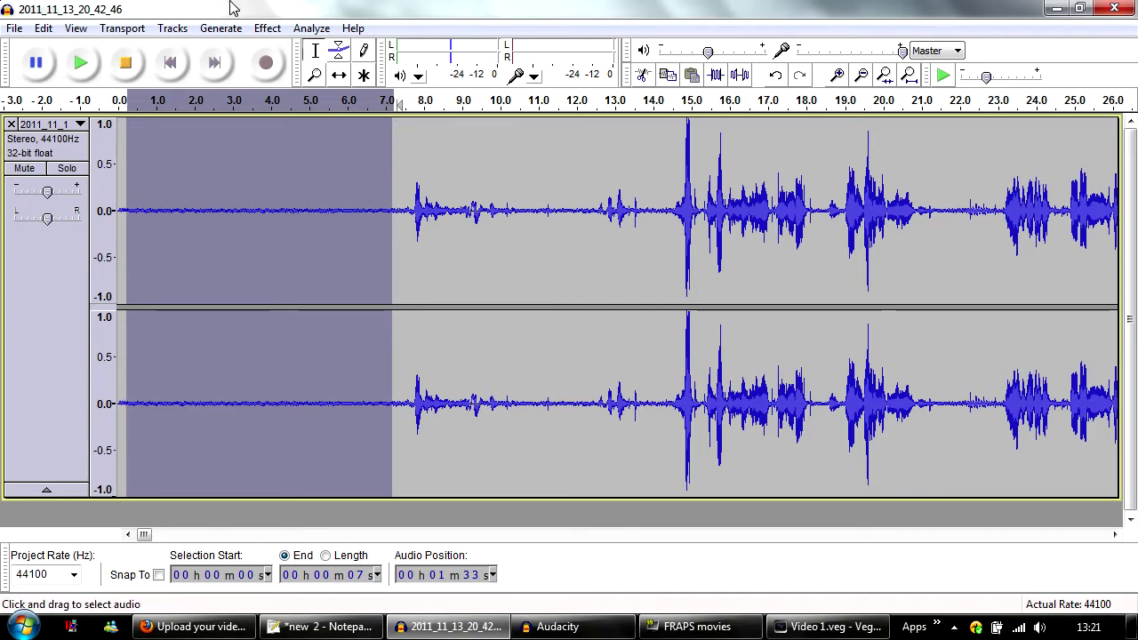
left_click(266, 28)
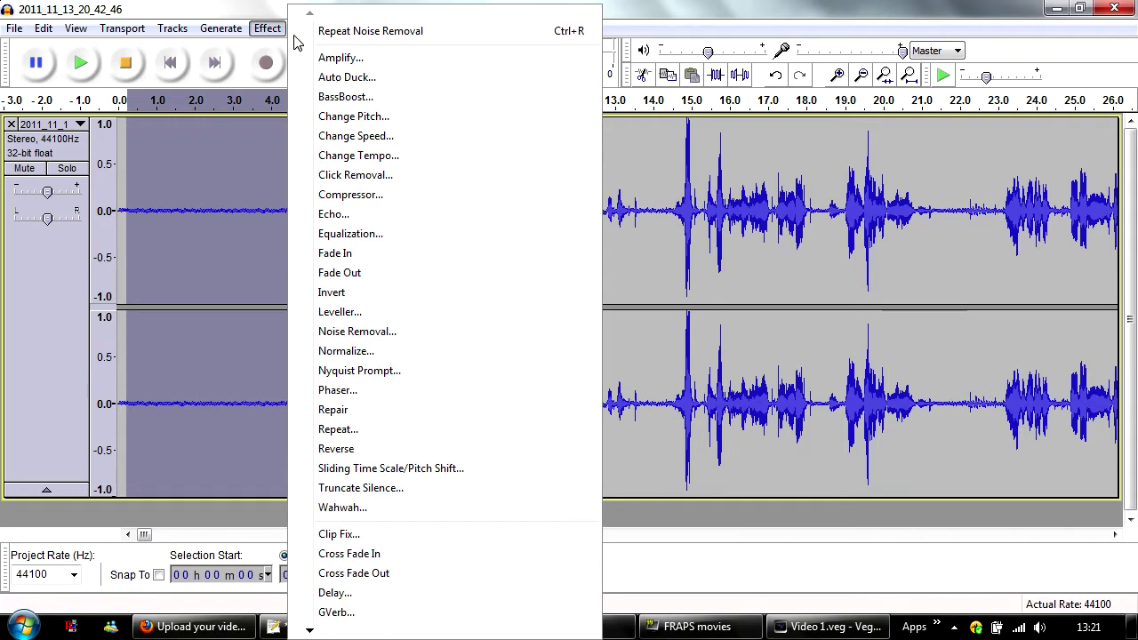
left_click(389, 331)
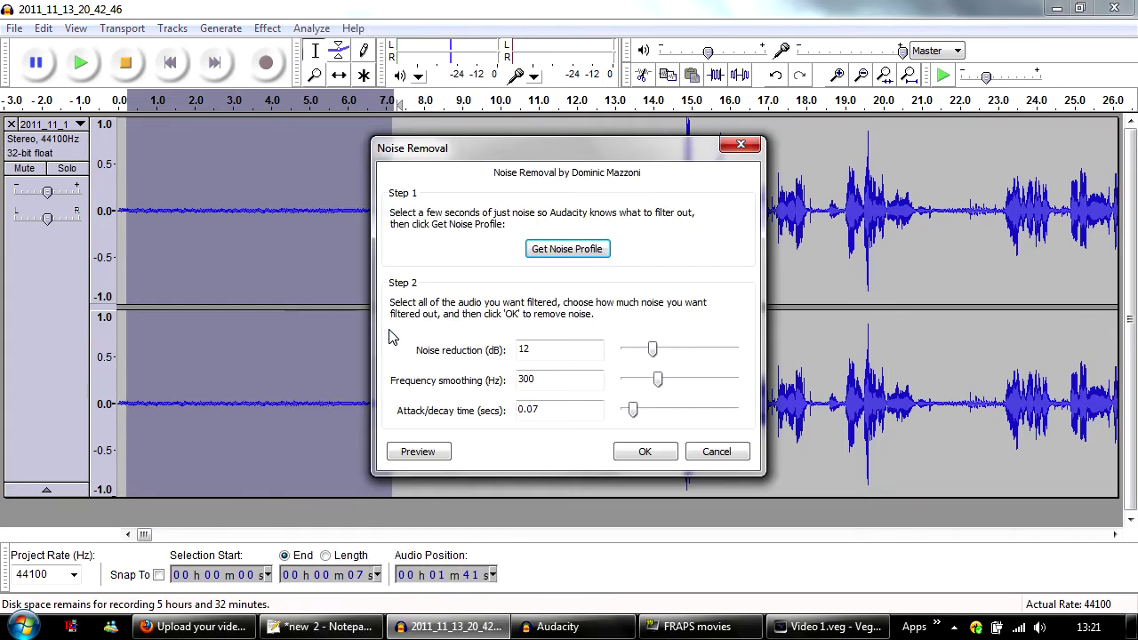
left_click(566, 253)
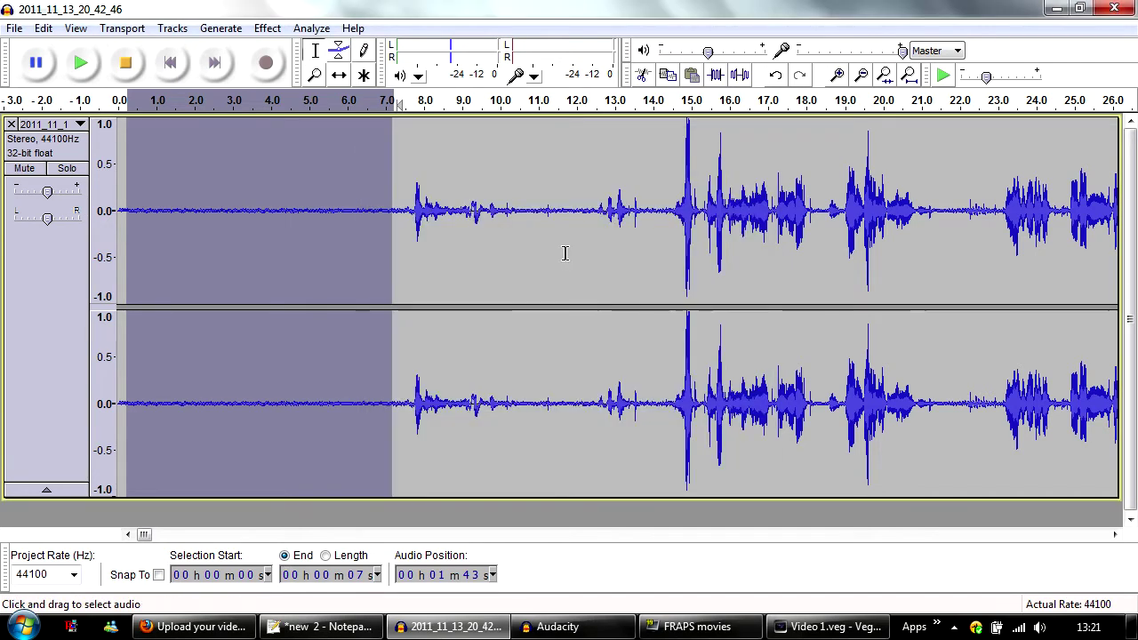
Examine the Noise Removal reduction, smoothing and attack/decay settings for the entire recording, and close them without applying
left_click(477, 179)
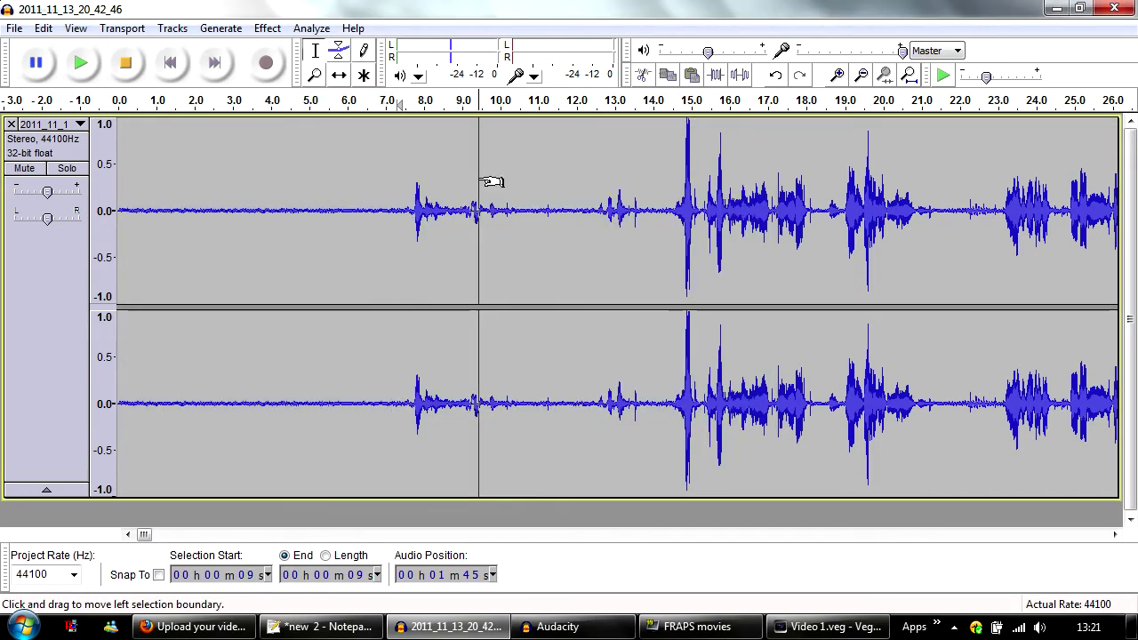
left_click(267, 28)
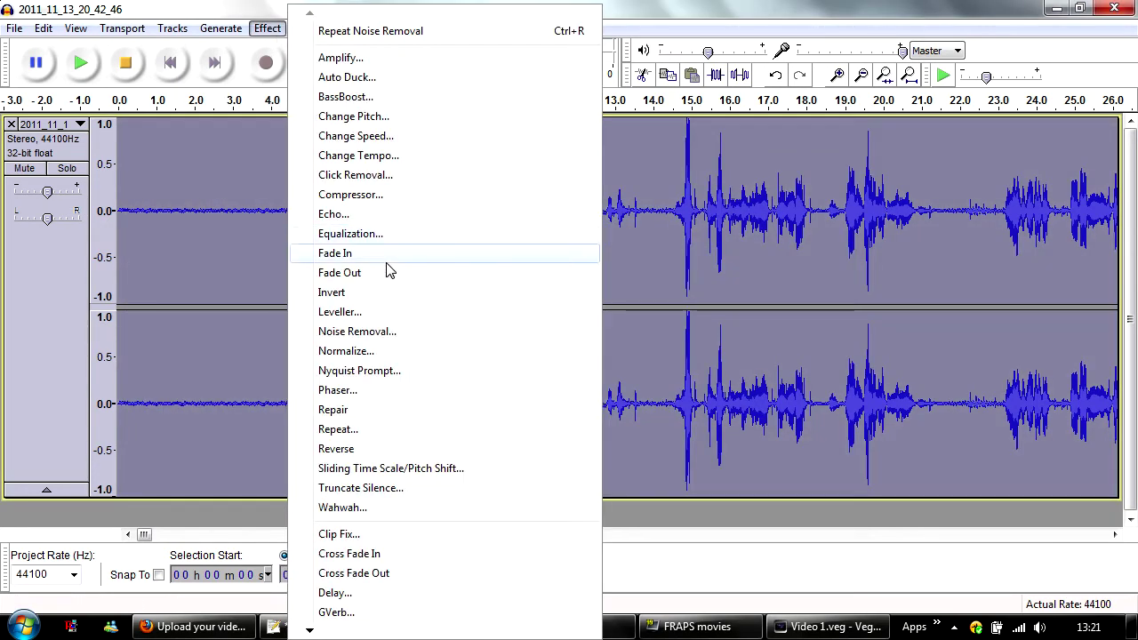
left_click(391, 331)
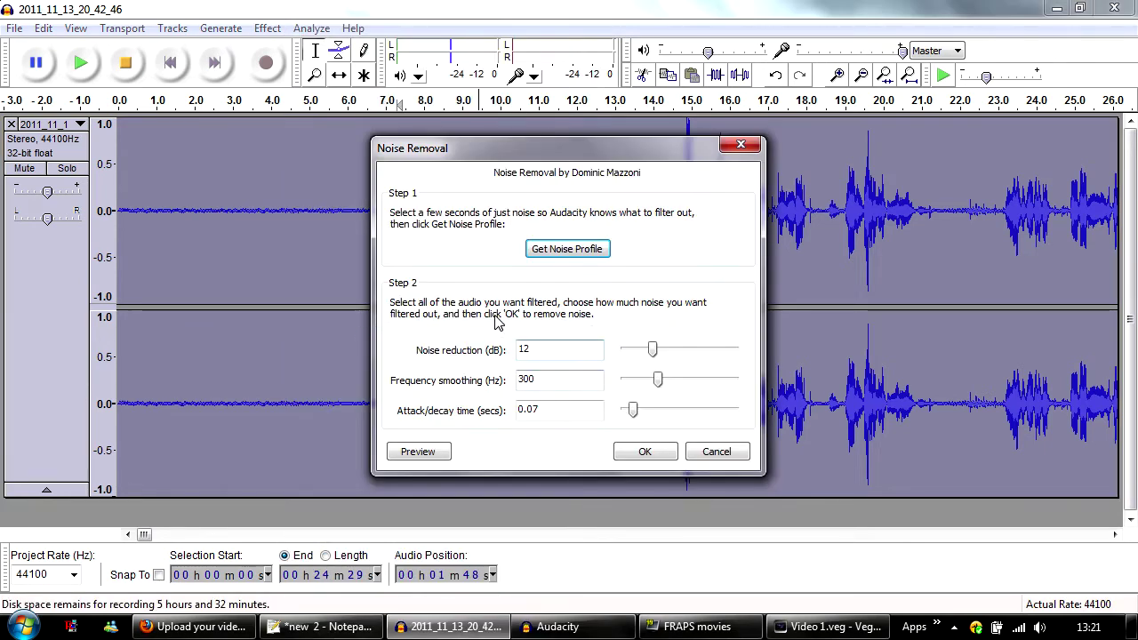
key("Tab")
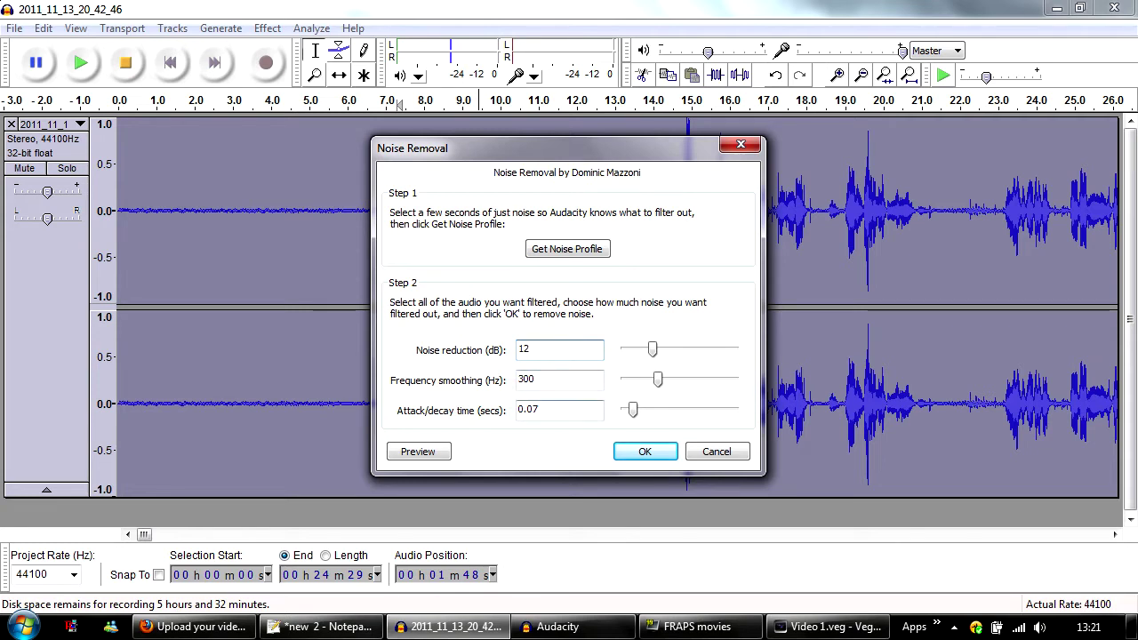
double_click(524, 349)
key("Right")
left_click(716, 451)
Examine the waveform across the first three minutes and look closely at the loud peaks around 2:50
left_click(657, 364)
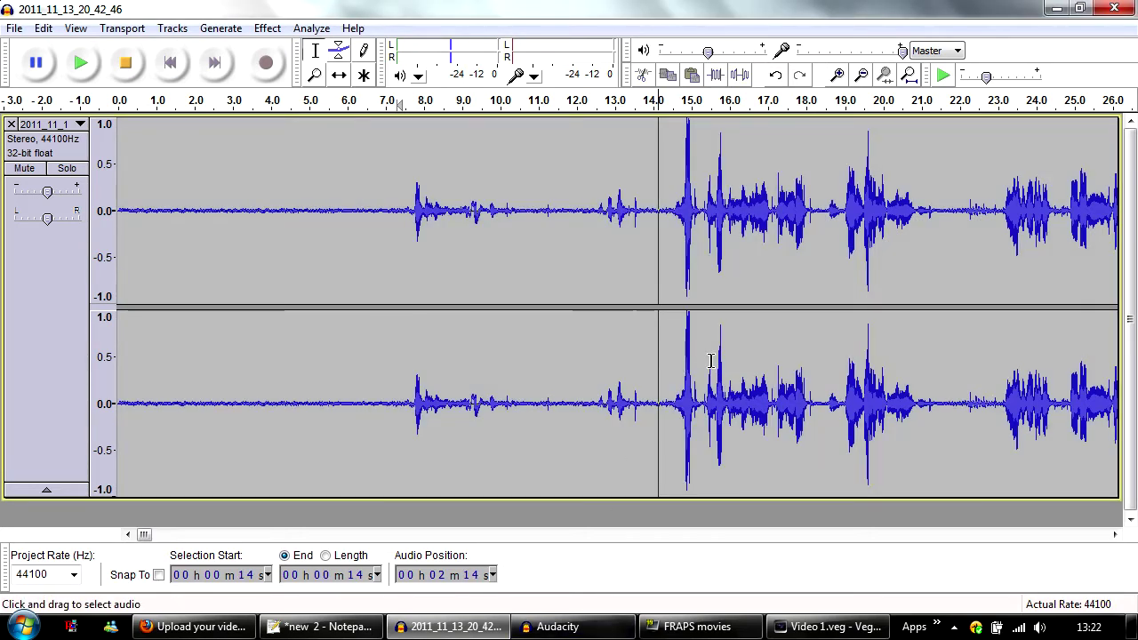
key("ctrl+3")
key("ctrl+3")
key("ctrl+3")
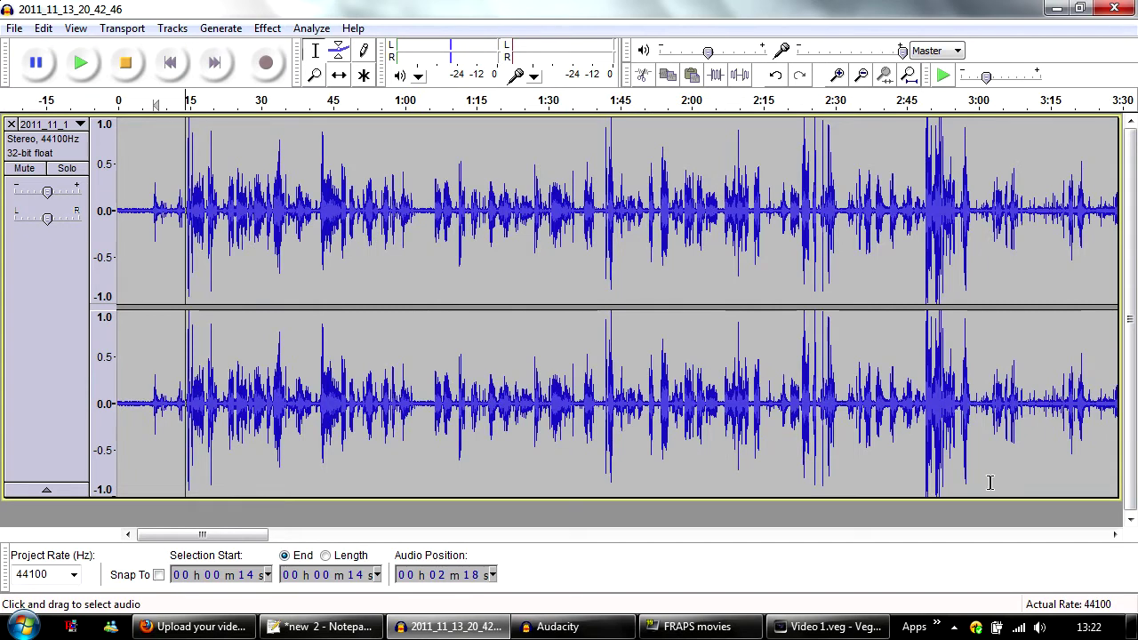
left_click(924, 391)
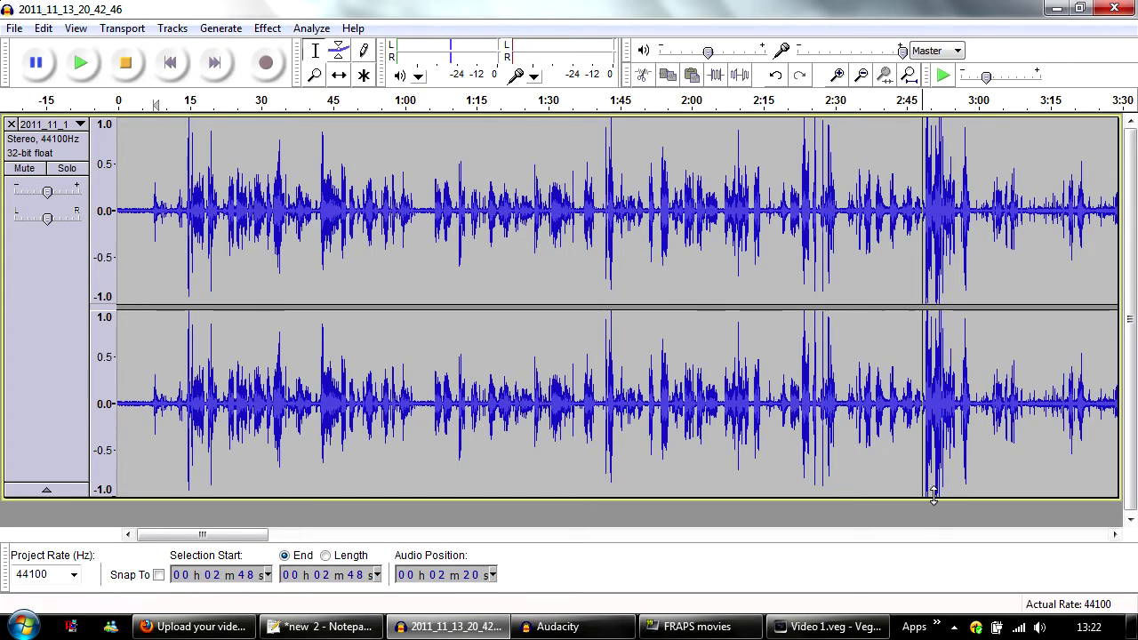
key("ctrl+2")
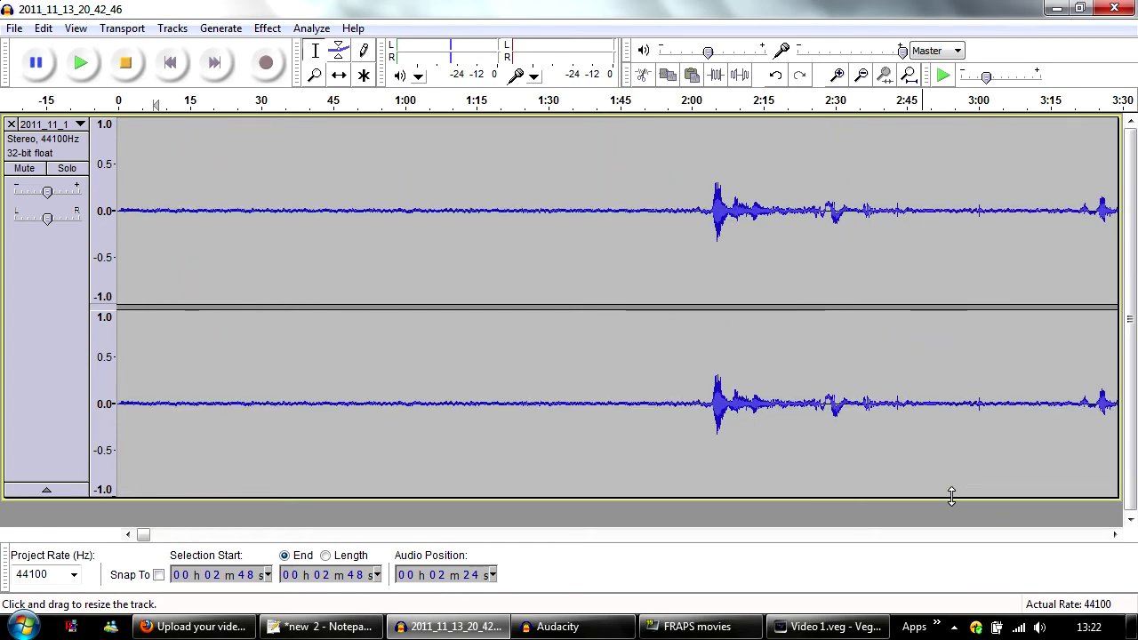
key("ctrl+1")
key("ctrl+1")
key("Right")
key("Right")
key("Right")
key("Right")
key("Right")
key("Right")
key("Right")
key("Right")
key("Right")
key("Right")
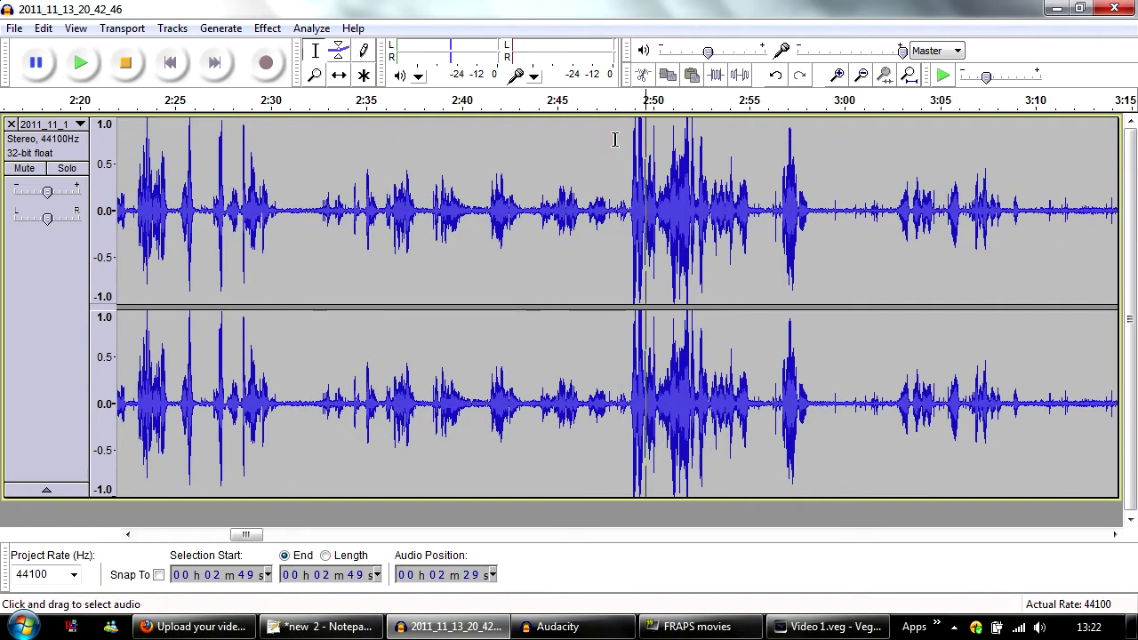
Examine the Compressor settings for the entire recording and close them without applying
key("ctrl+a")
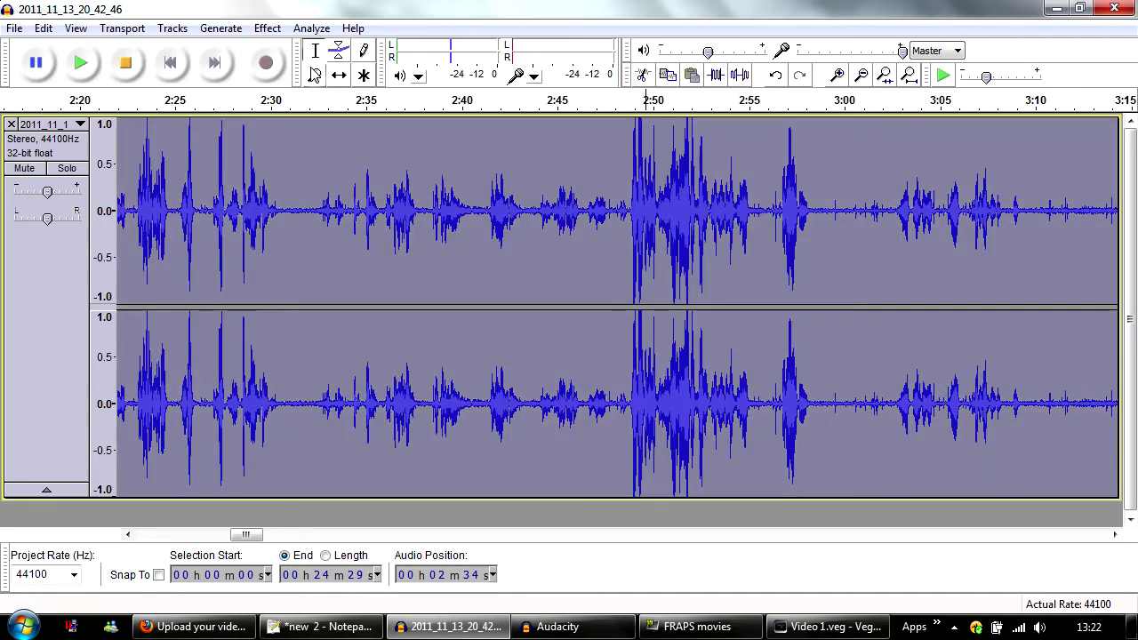
left_click(267, 28)
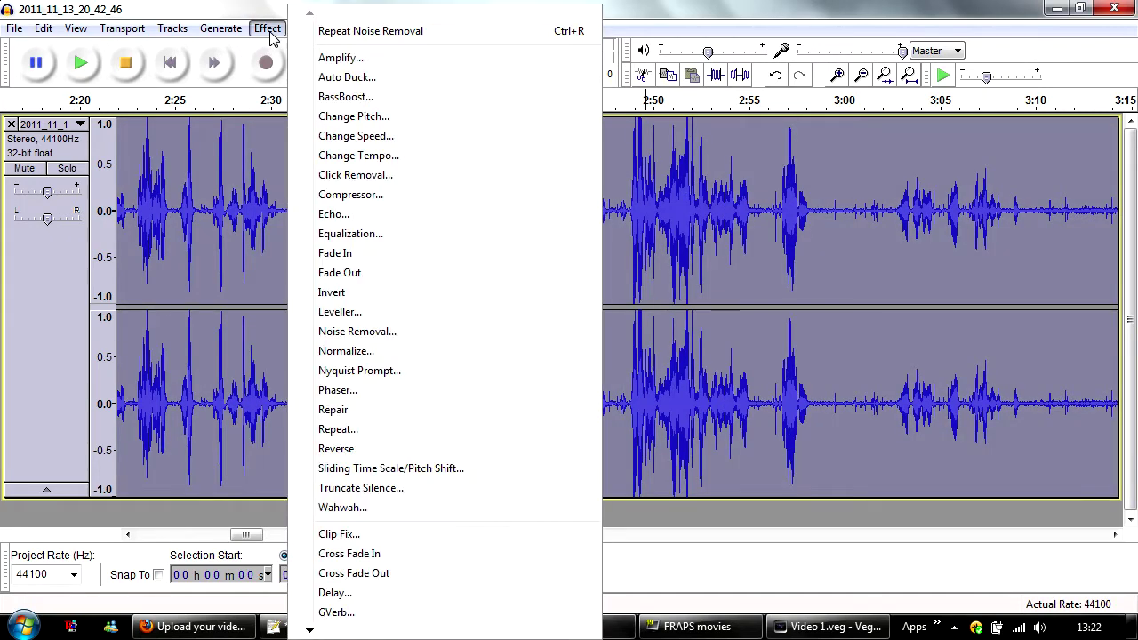
left_click(387, 194)
left_click_drag(652, 108, 402, 131)
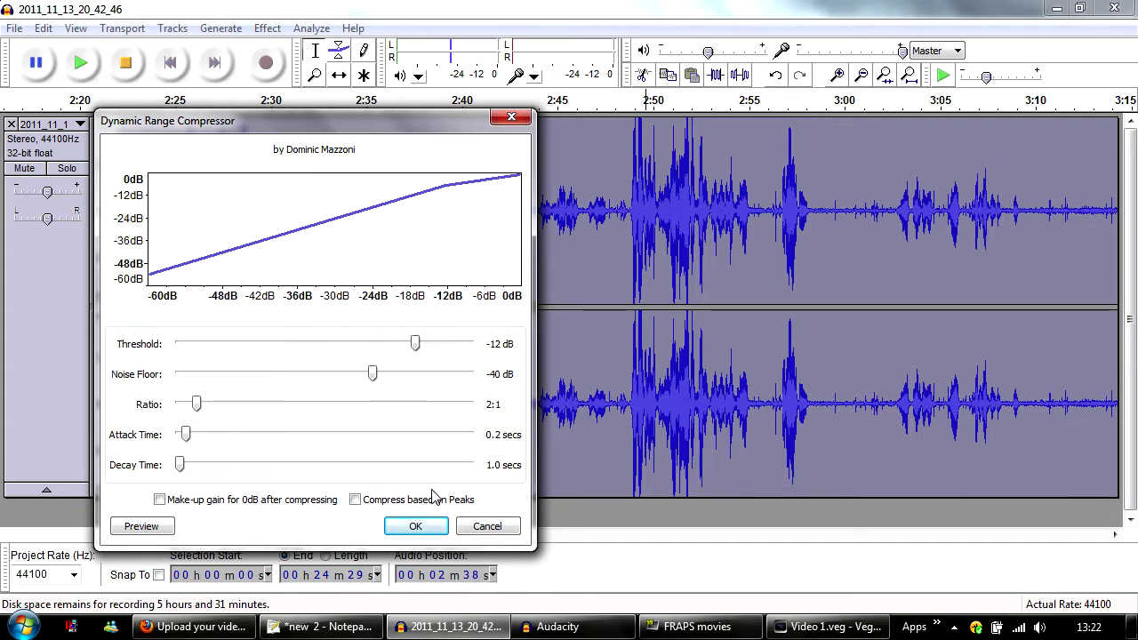
left_click(487, 526)
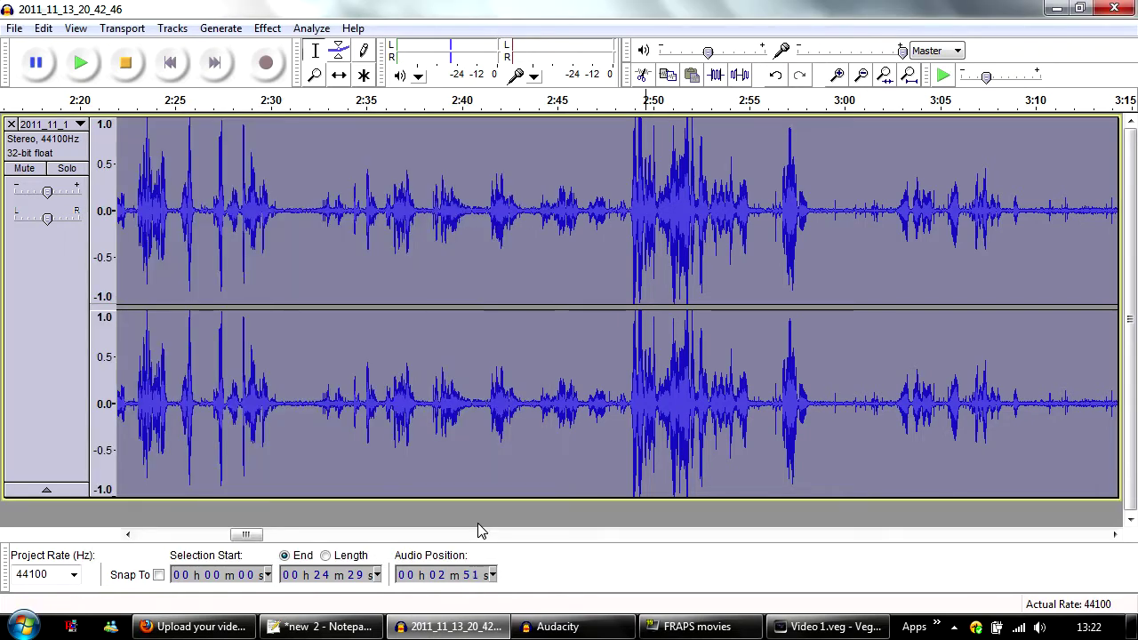
Check the Normalize options for the selected audio, dismiss them, and place the cursor just before the loud peaks near 2:50
left_click(264, 30)
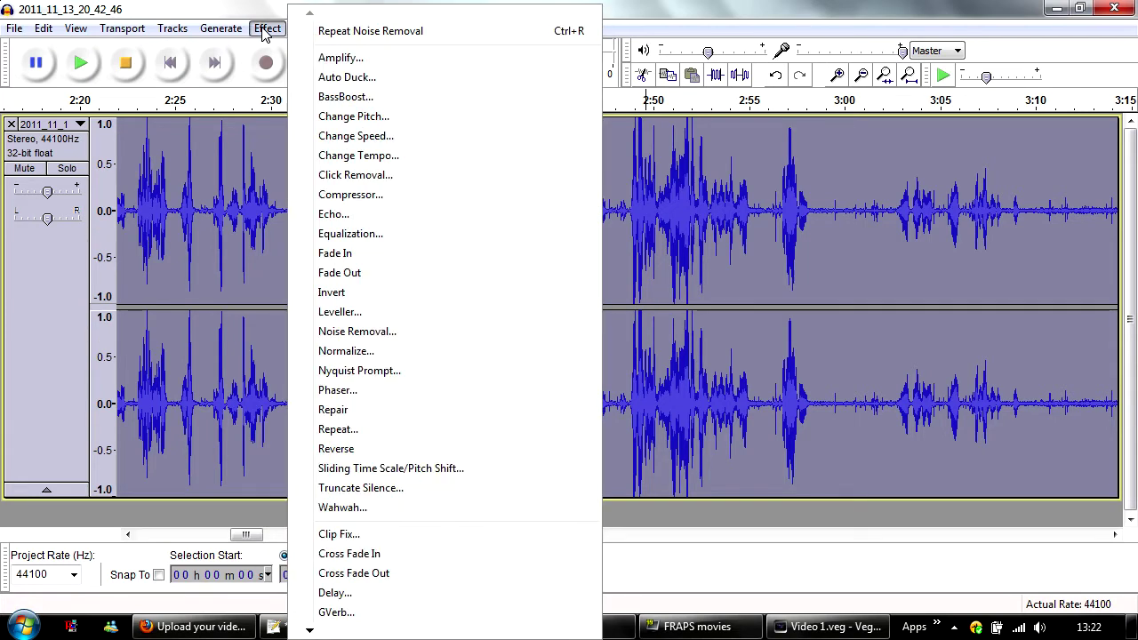
left_click(379, 355)
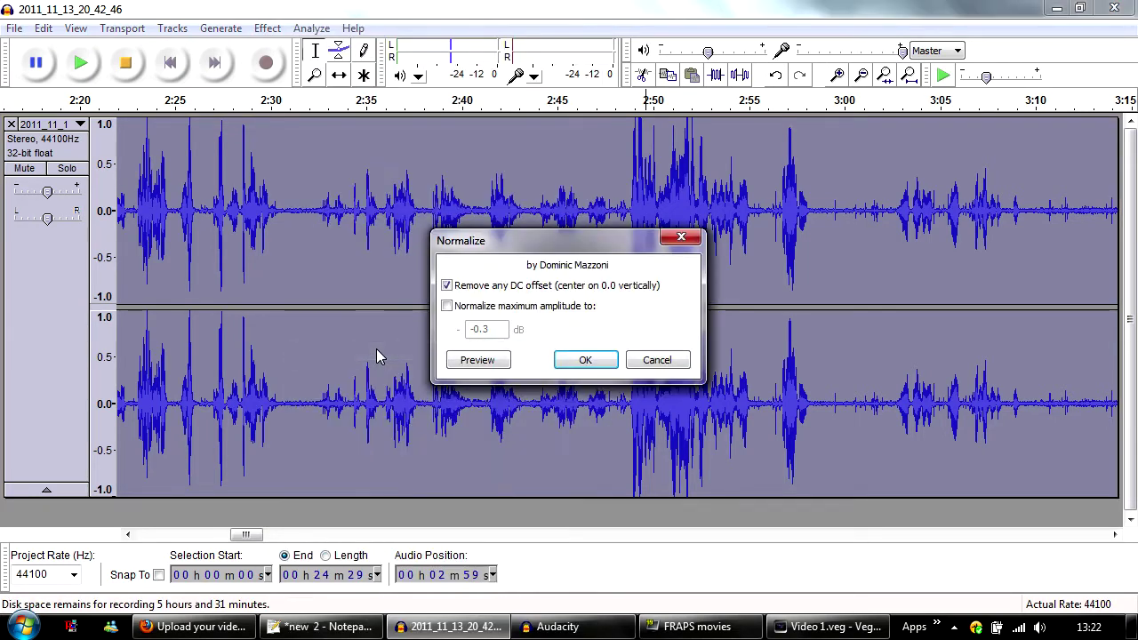
left_click(656, 360)
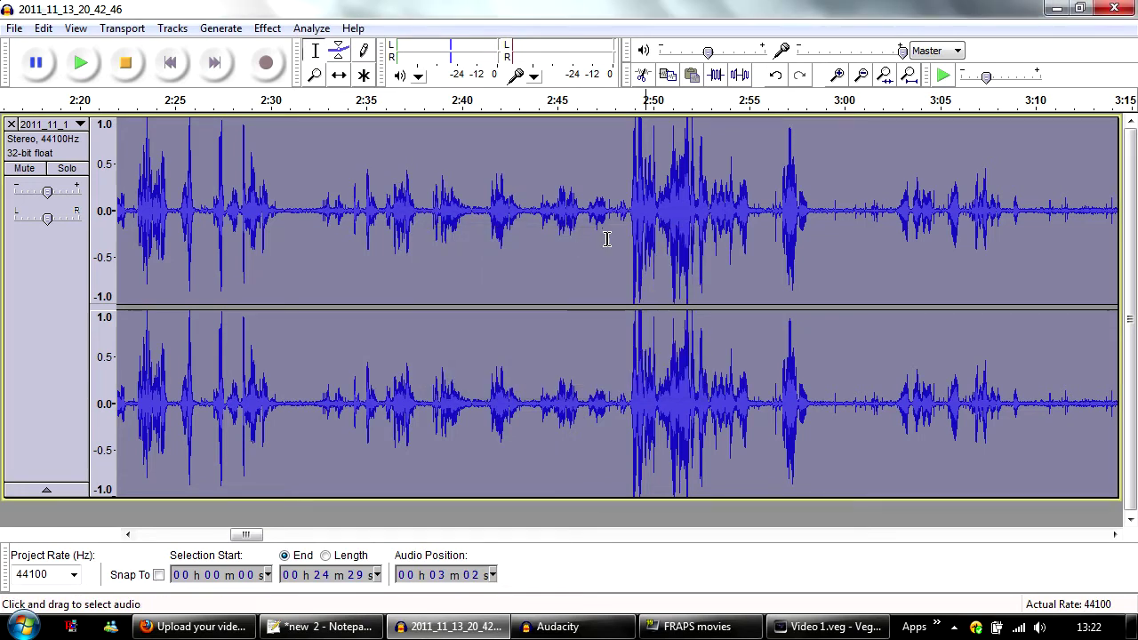
left_click(631, 222)
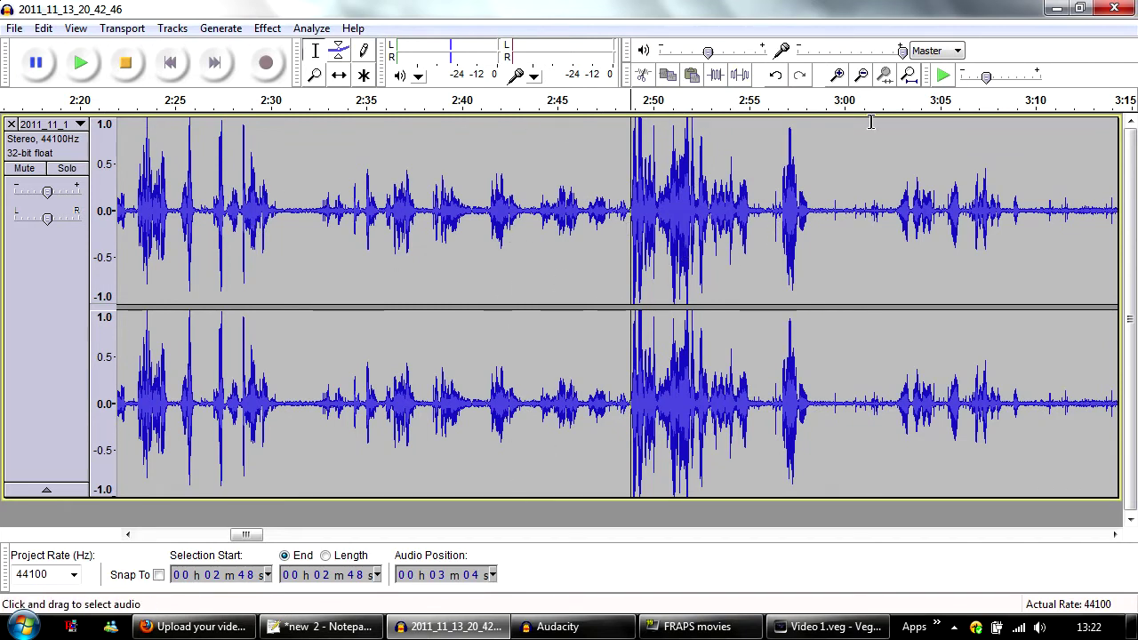
Switch to Vegas Pro and review the last video clip's resample switches and media properties without changing them
left_click(830, 626)
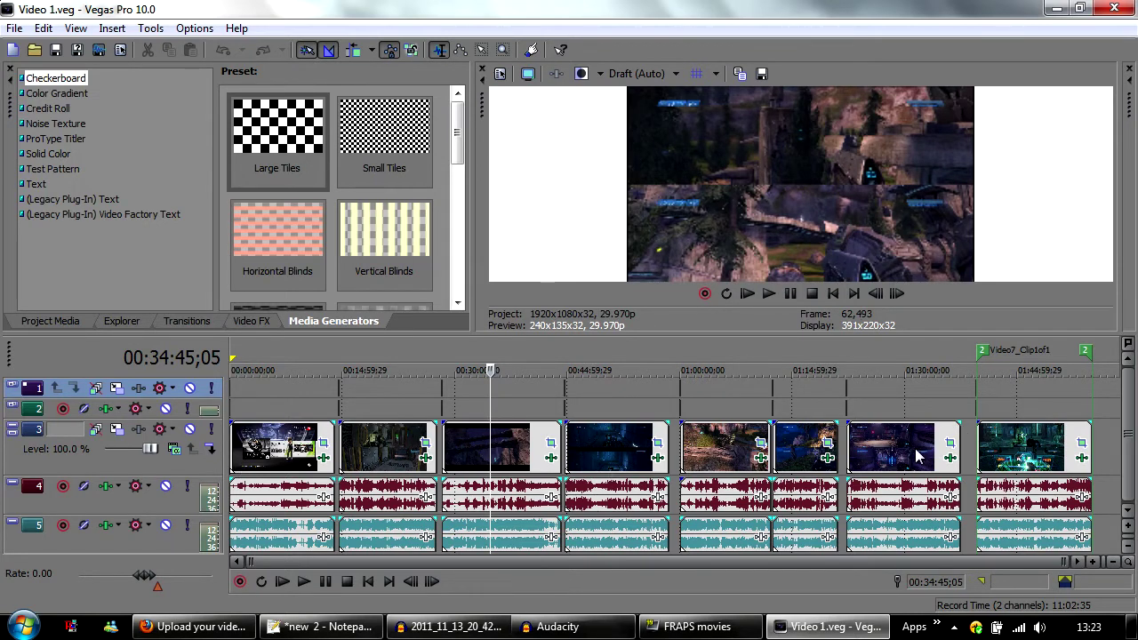
left_click(1016, 452)
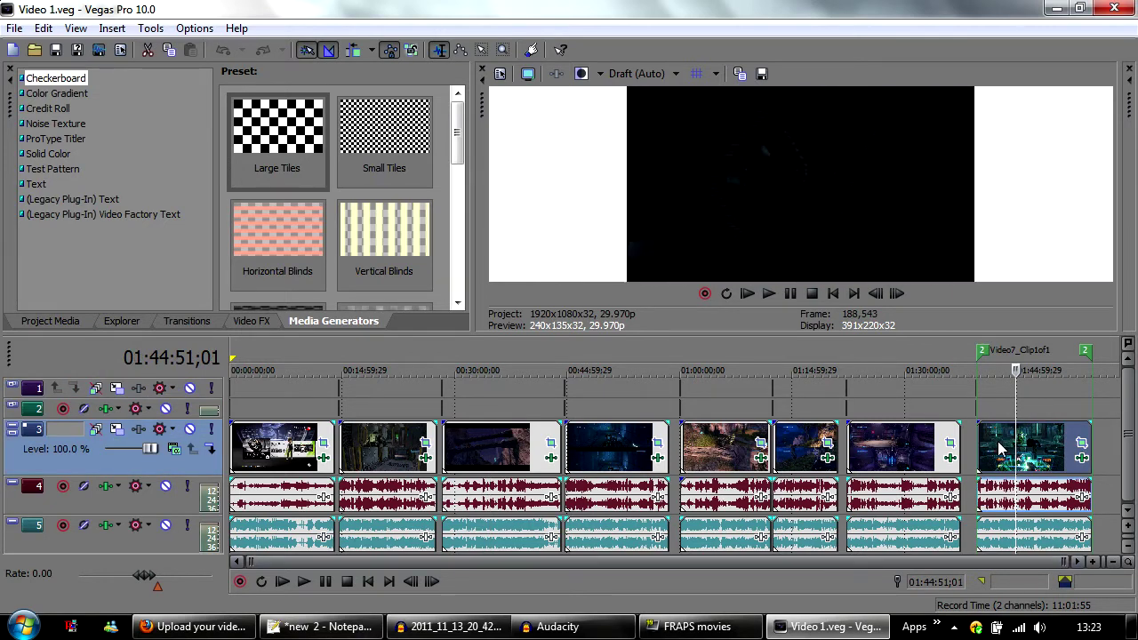
right_click(998, 448)
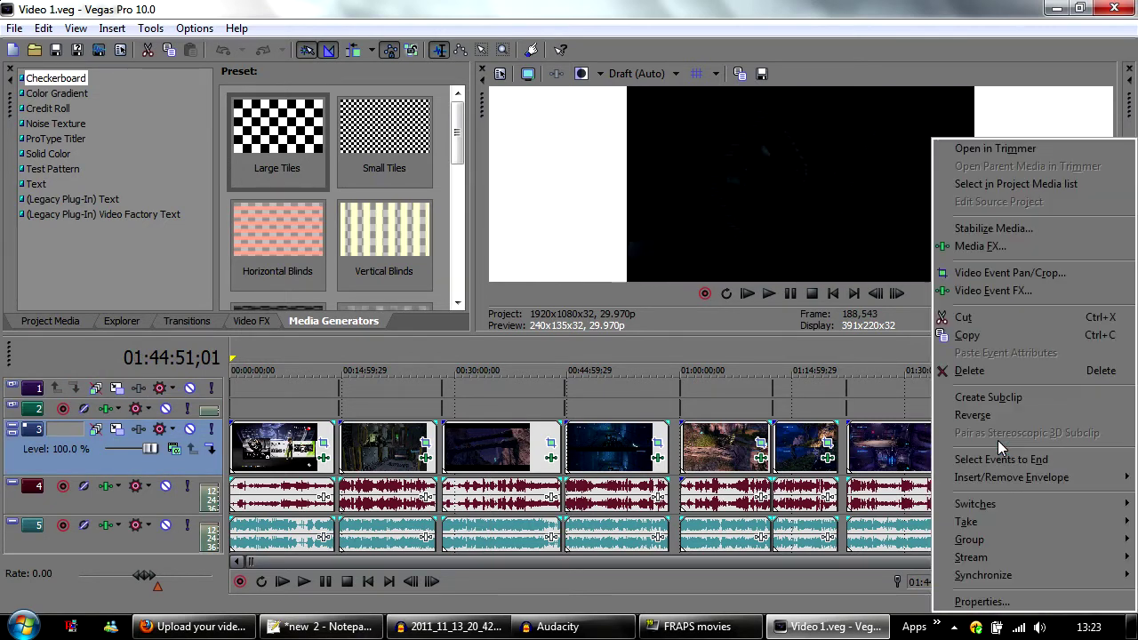
left_click(1023, 608)
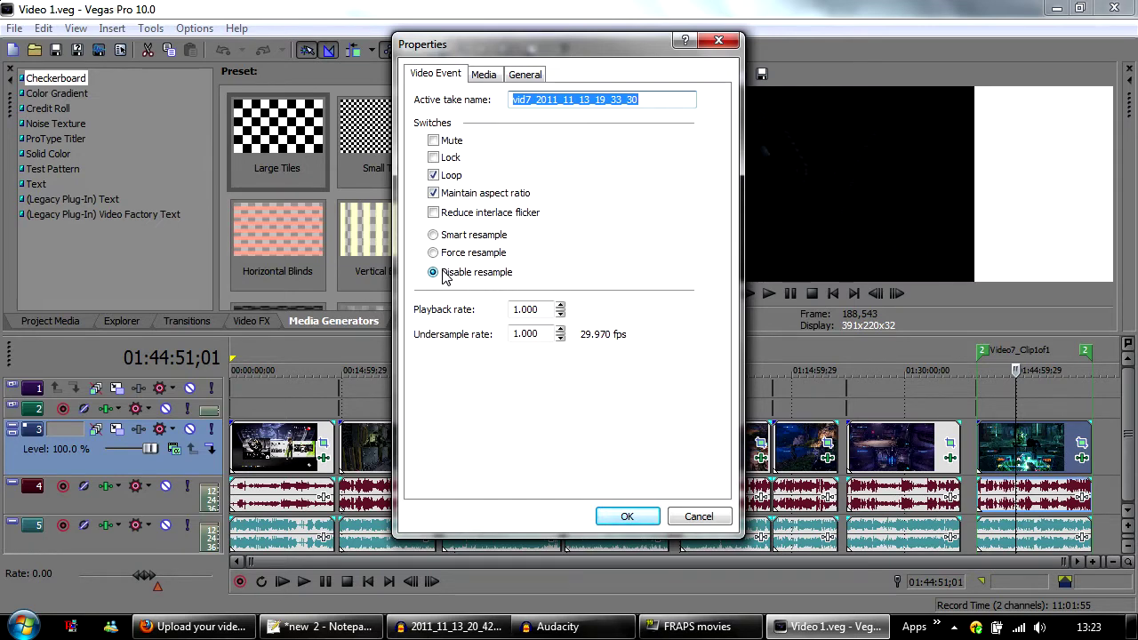
left_click(484, 75)
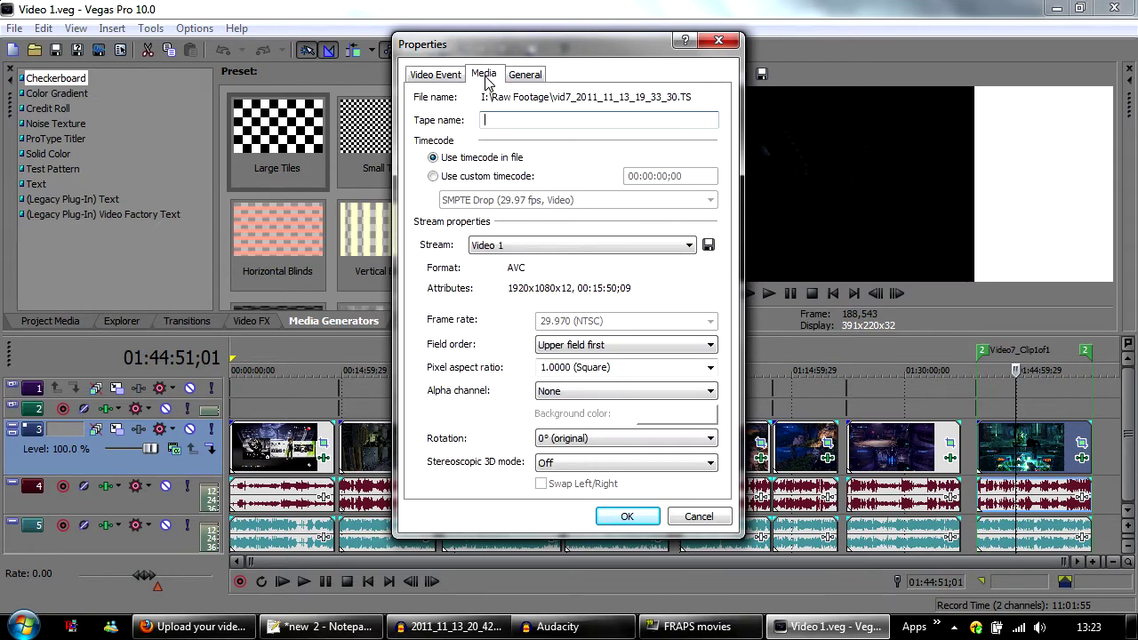
left_click(438, 75)
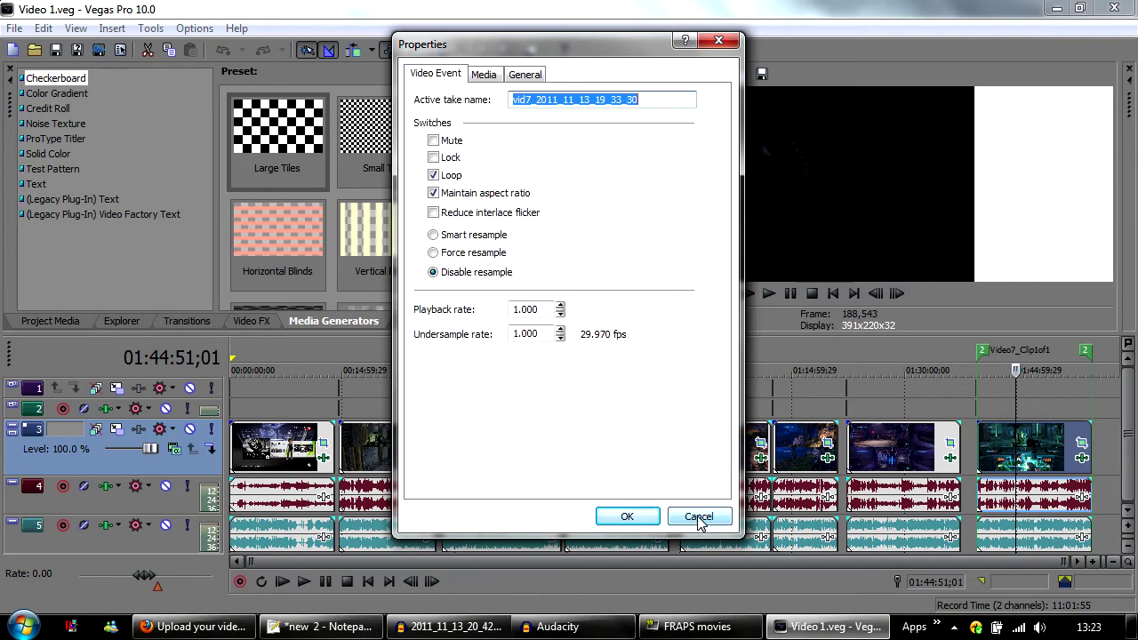
left_click(698, 516)
Open the project's video properties and check the resolution and frame rate in the template name
left_click(15, 28)
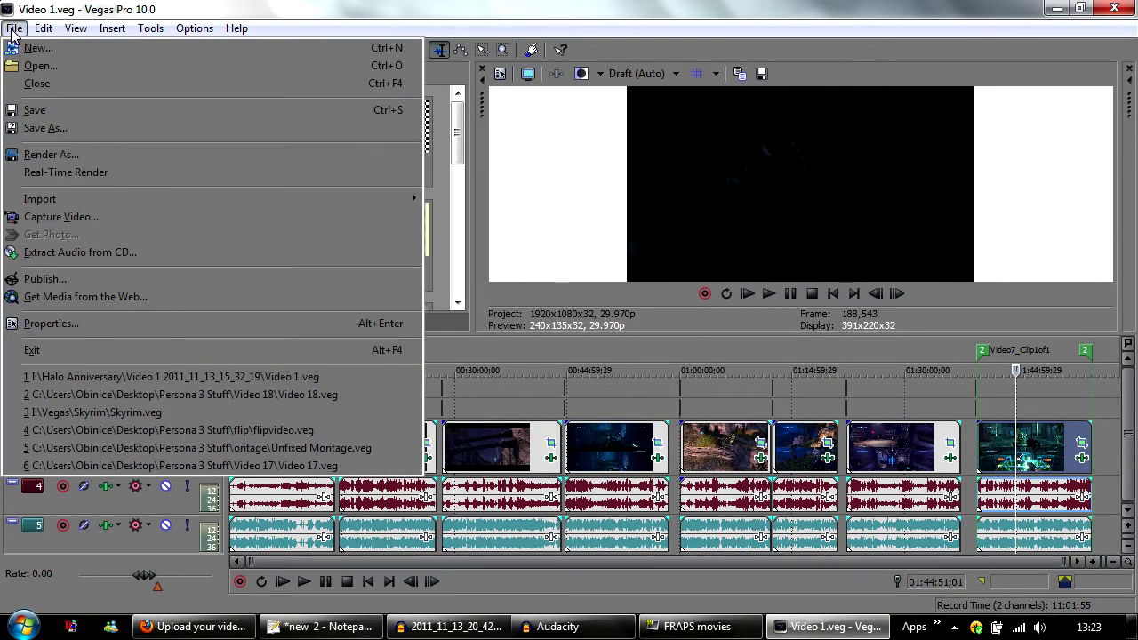
left_click(181, 325)
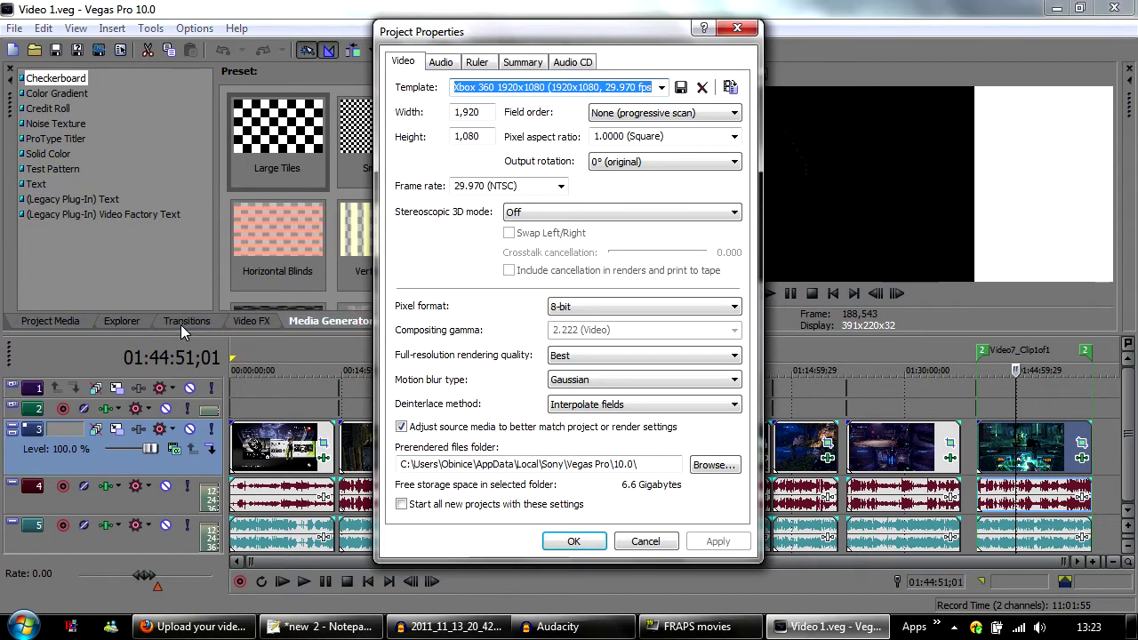
left_click(601, 87)
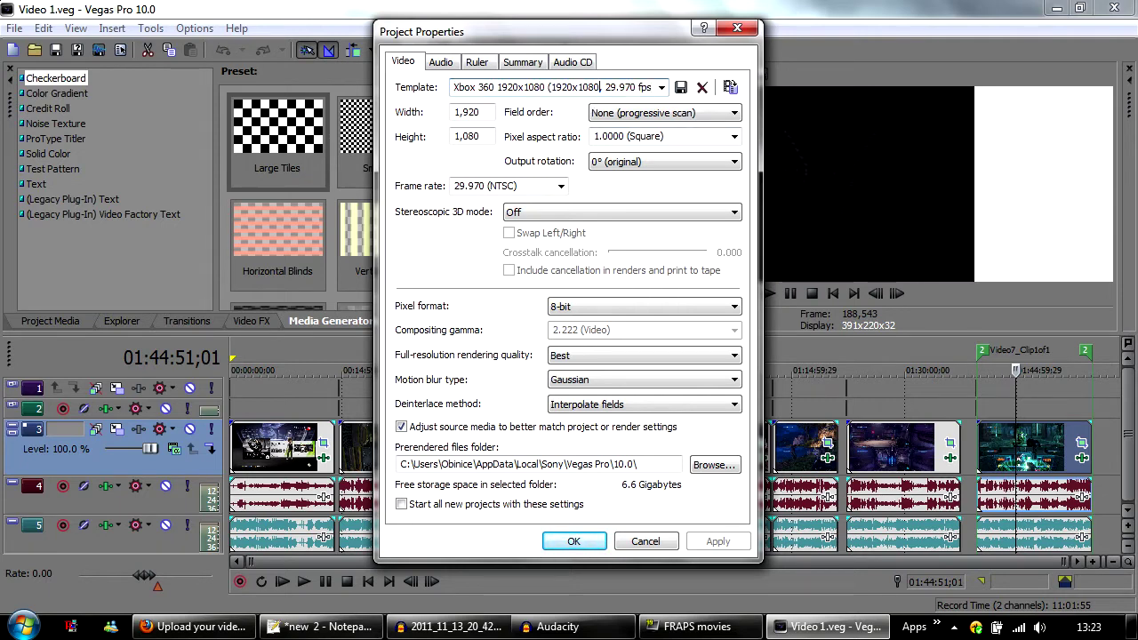
left_click_drag(601, 87, 562, 86)
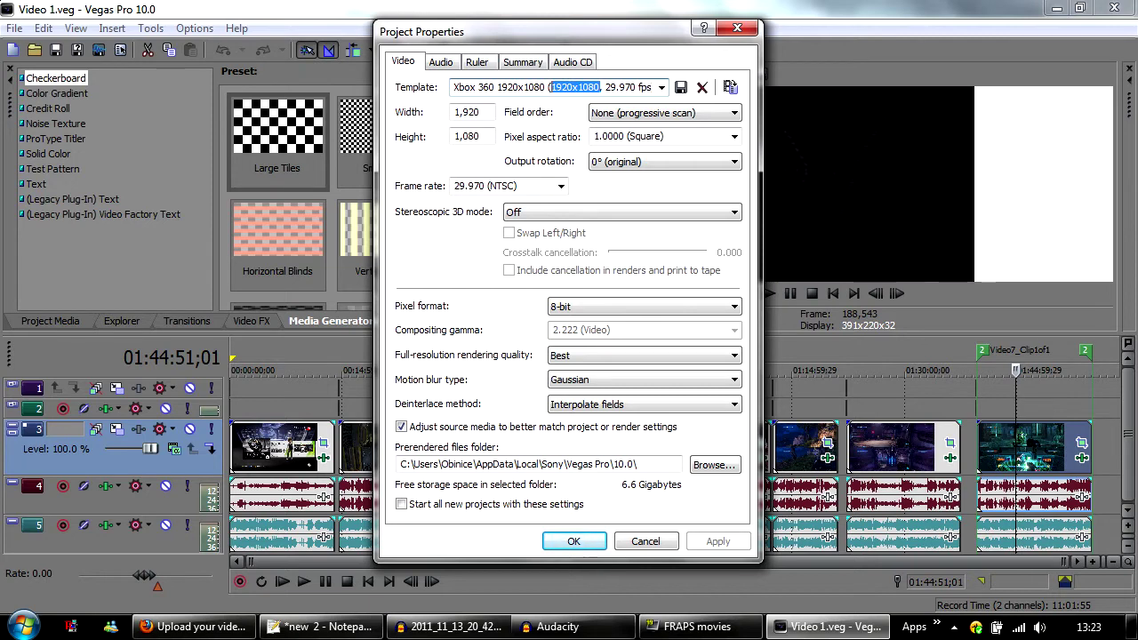
left_click(604, 86)
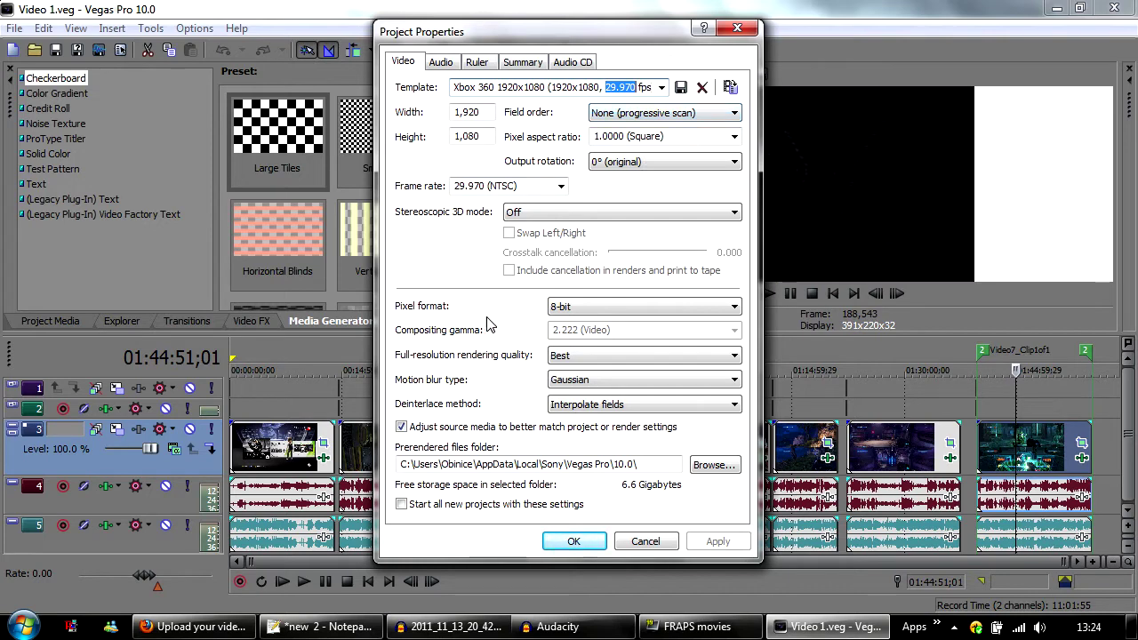
Review the project's pixel format, full-resolution rendering quality and deinterlace method options
left_click(586, 311)
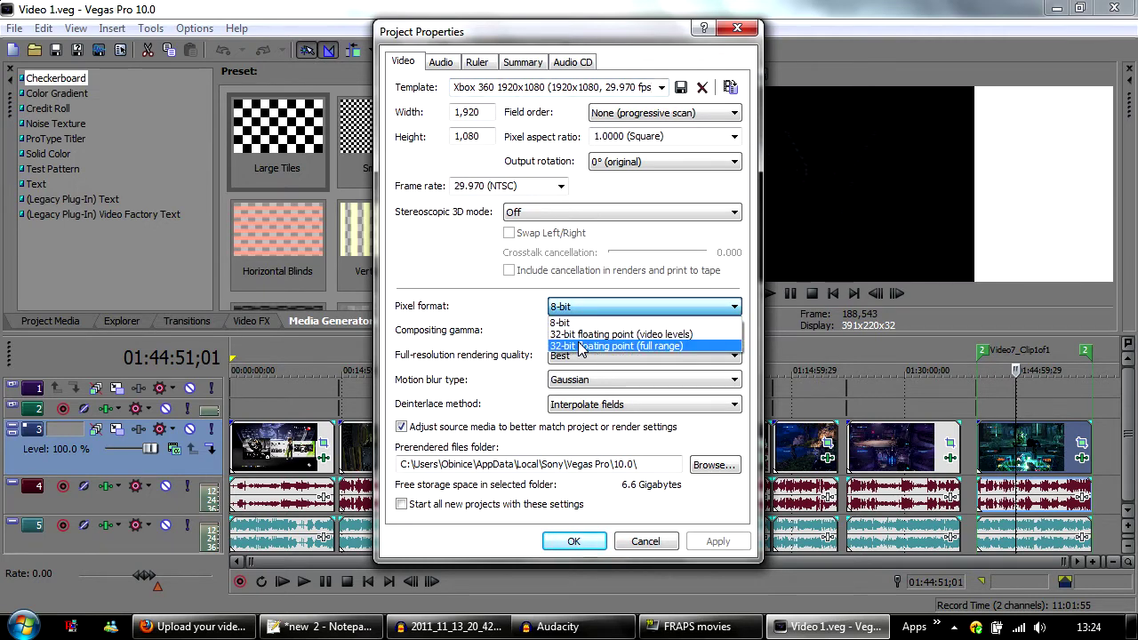
left_click(534, 320)
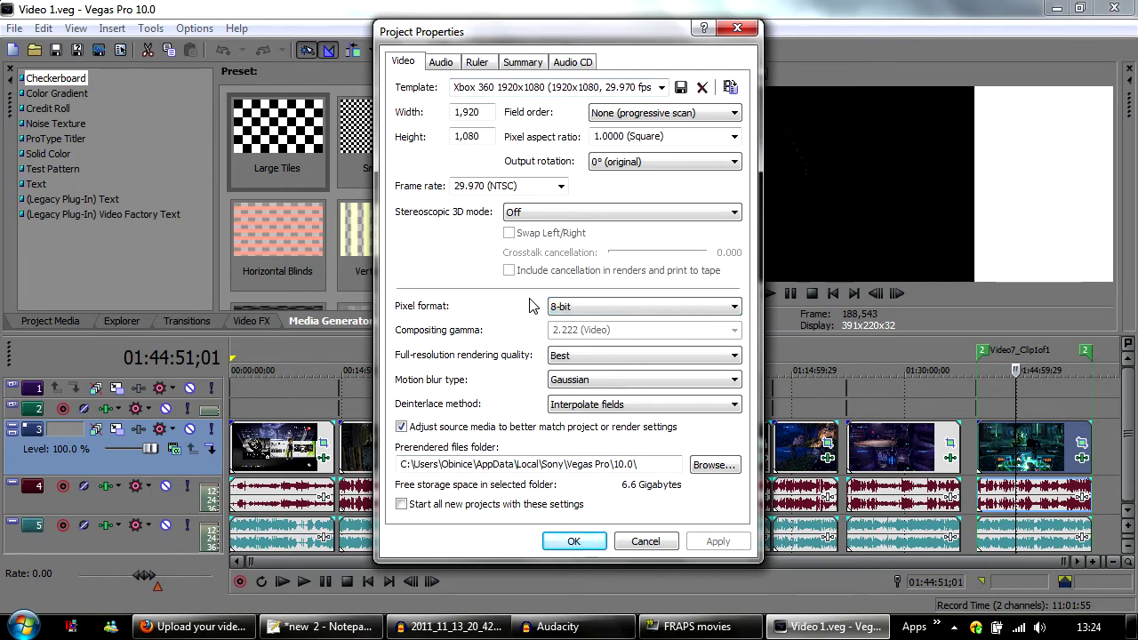
left_click(602, 357)
left_click(578, 406)
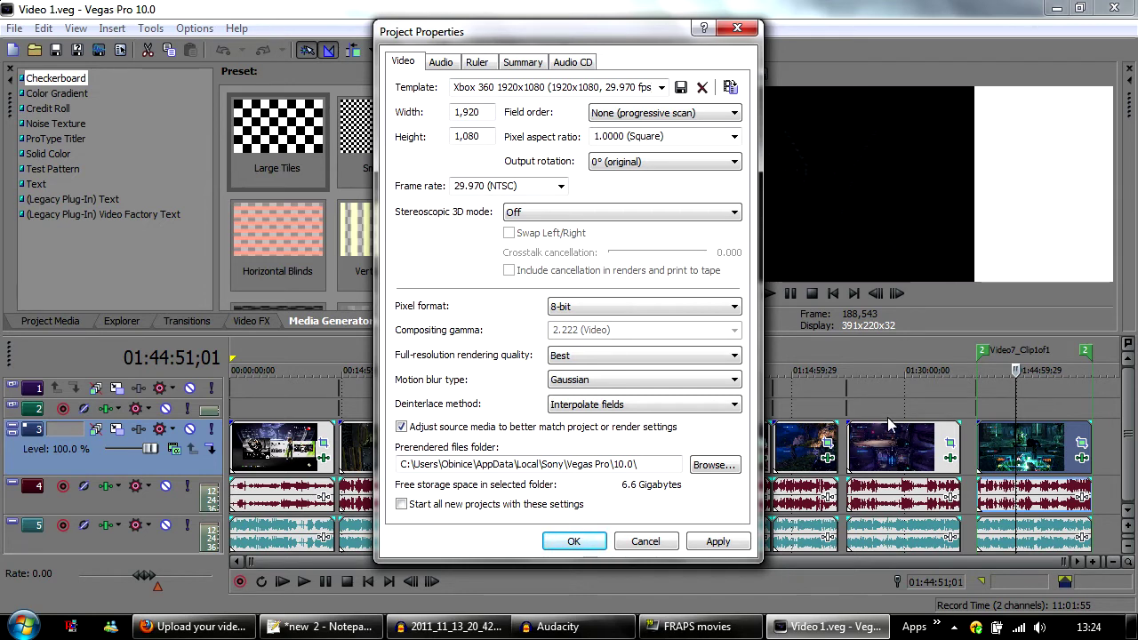
Review the project's deinterlace method options and its audio properties, and dismiss the project properties without changes
left_click(623, 411)
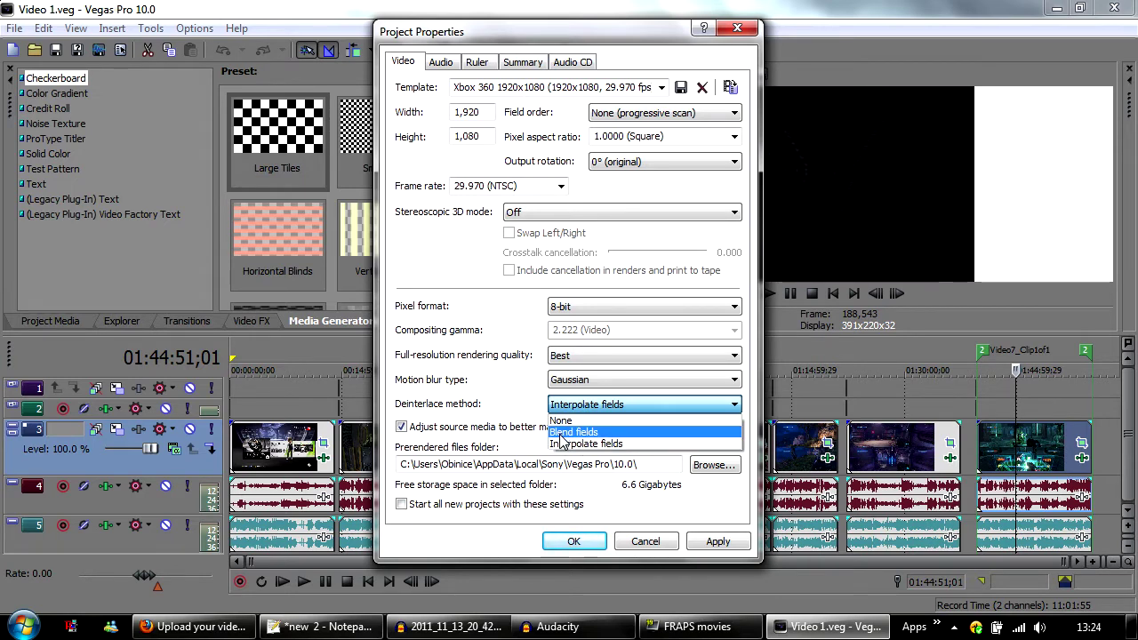
left_click(496, 388)
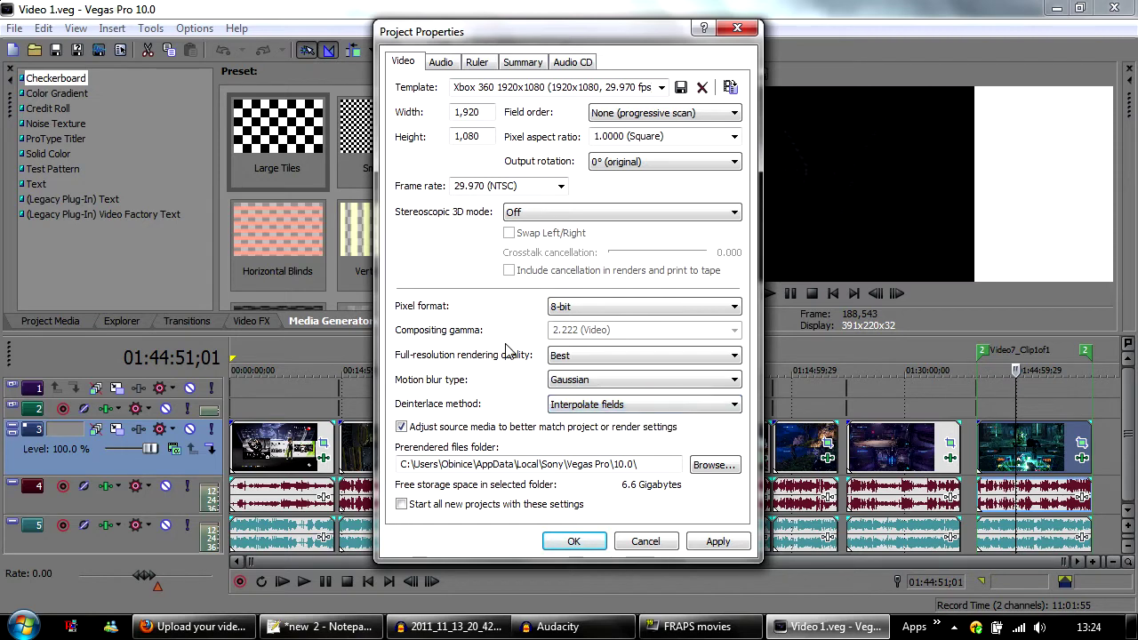
left_click(438, 66)
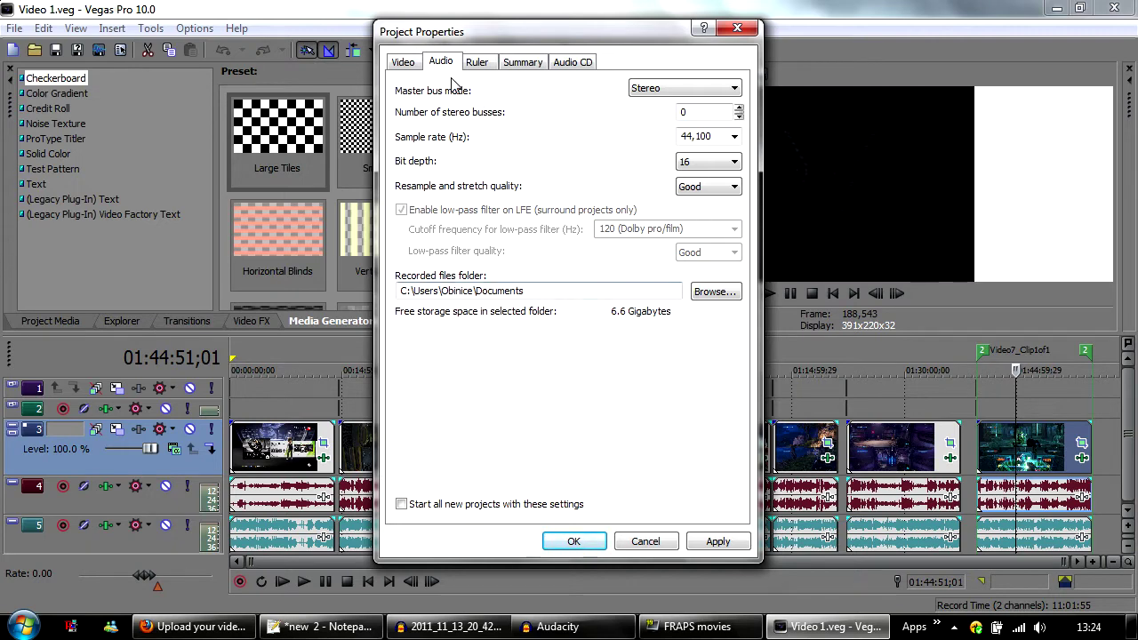
left_click(415, 62)
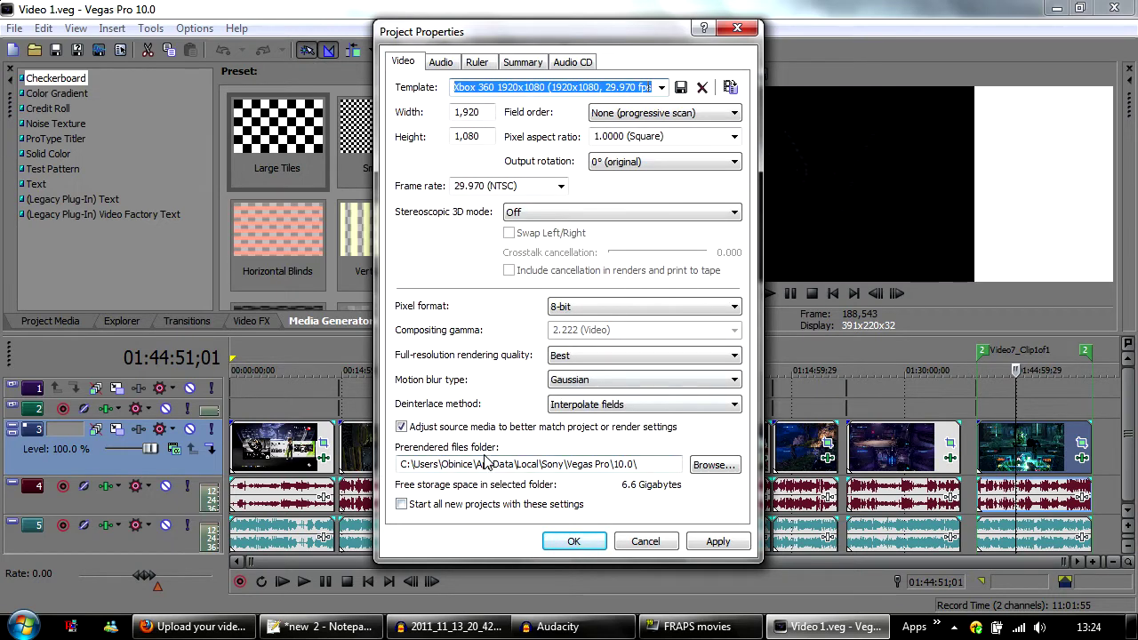
left_click(647, 542)
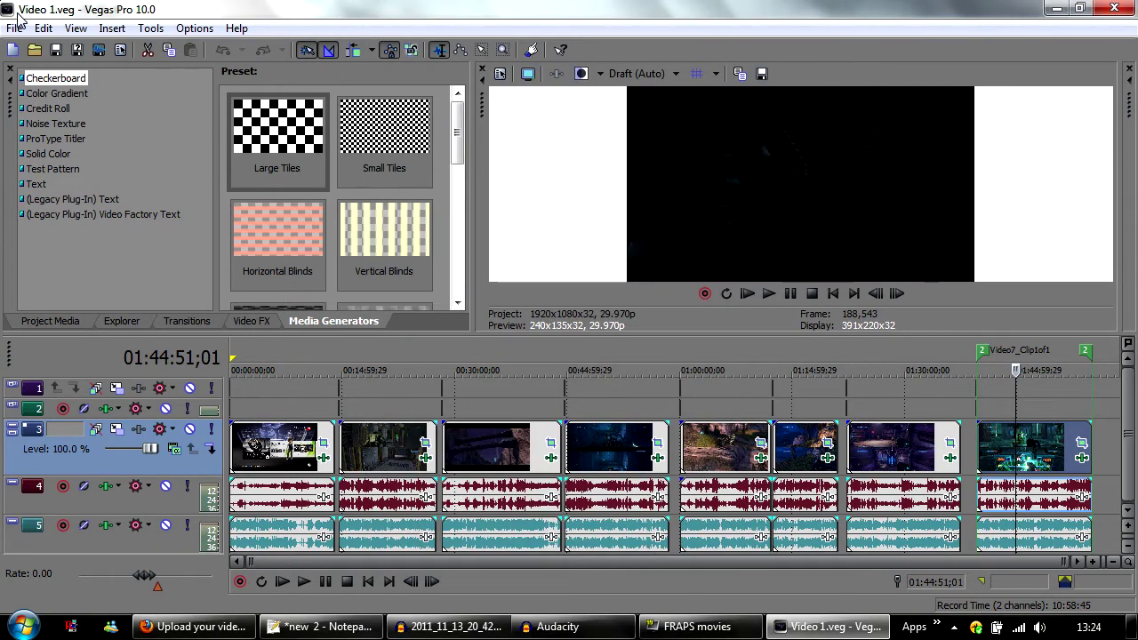
Open the Render As custom settings for the MainConcept AVC/AAC template Xbox 1920x1080 and review the constant bit rate options
left_click(15, 31)
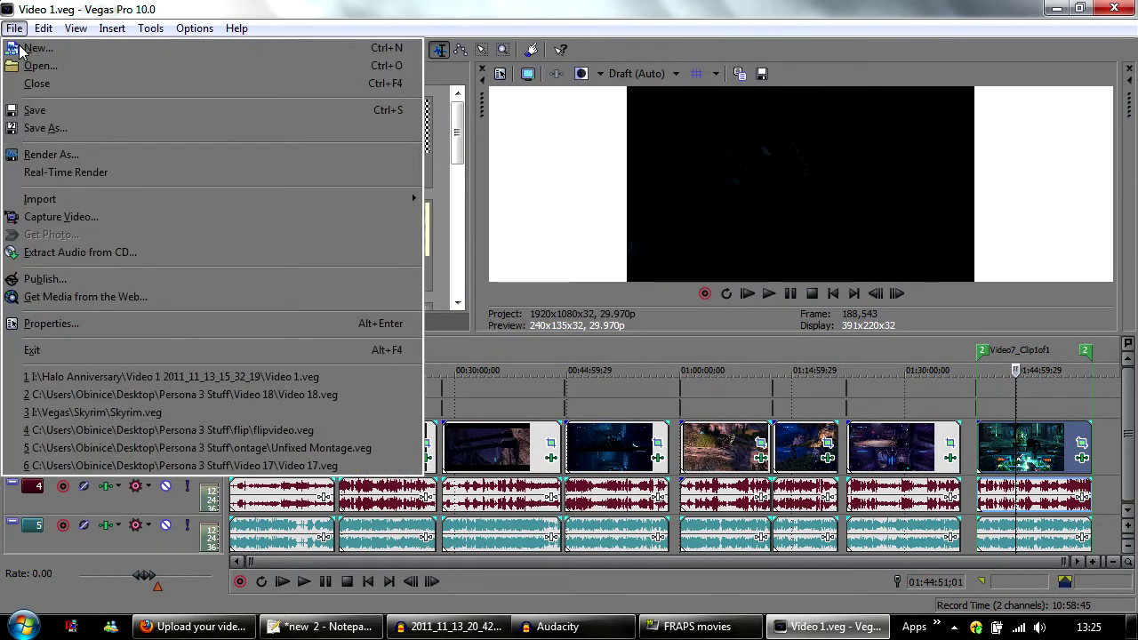
left_click(42, 153)
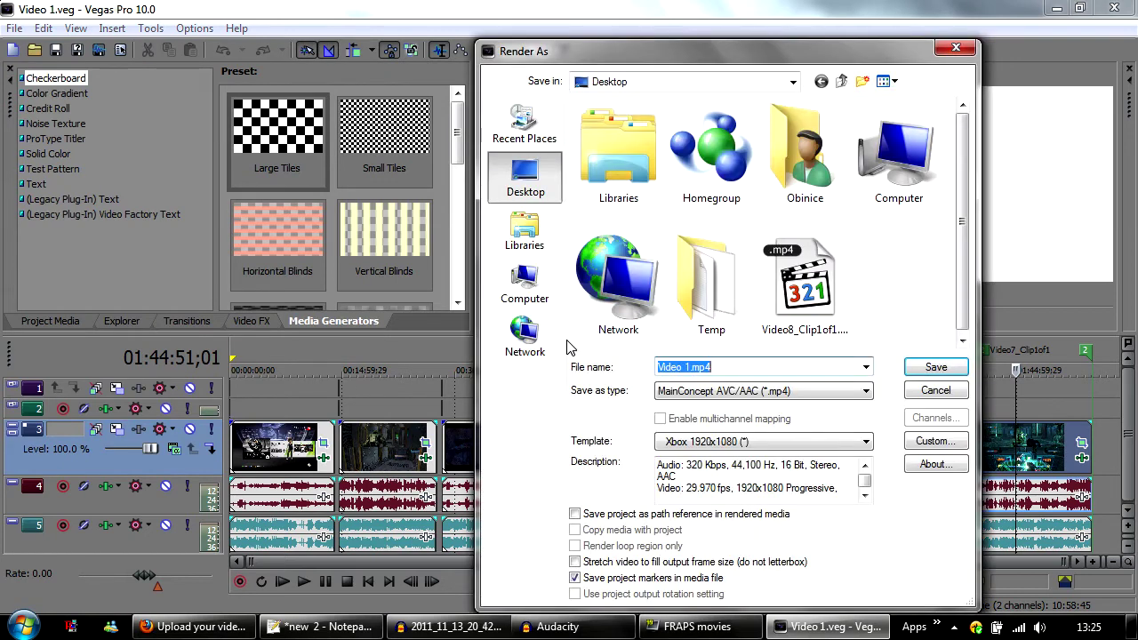
left_click_drag(789, 55, 650, 31)
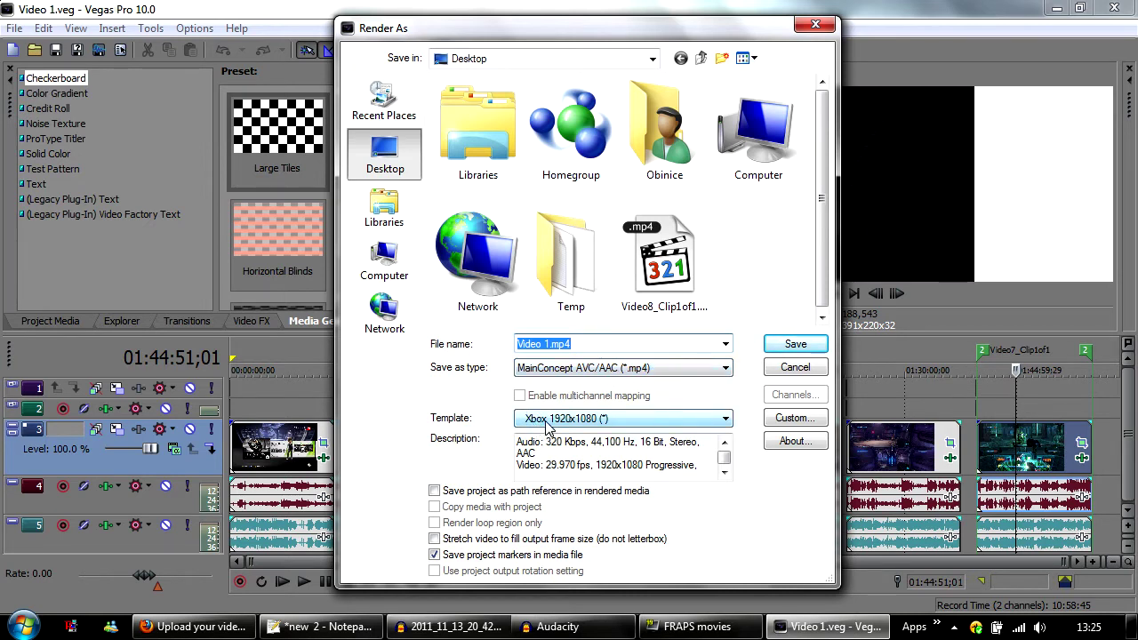
left_click(791, 425)
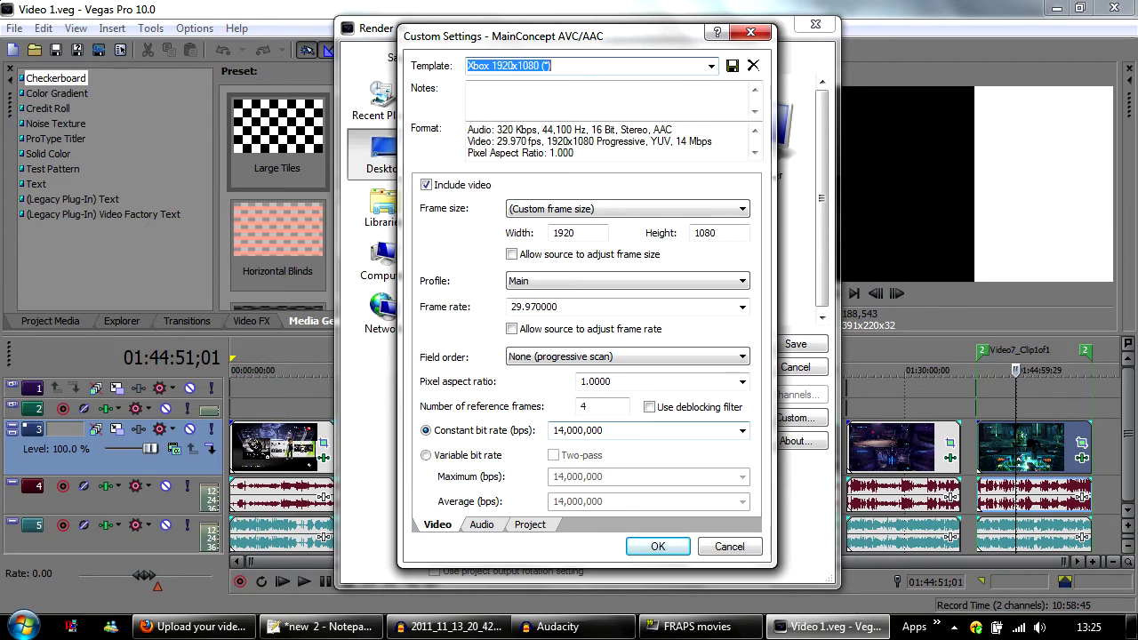
double_click(578, 430)
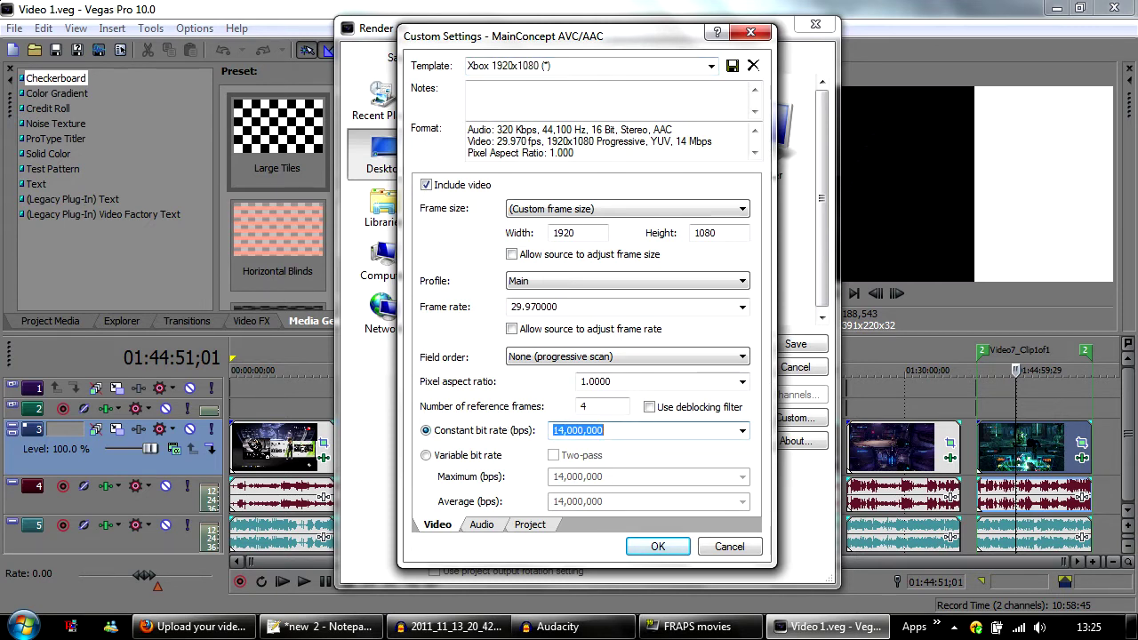
left_click(743, 430)
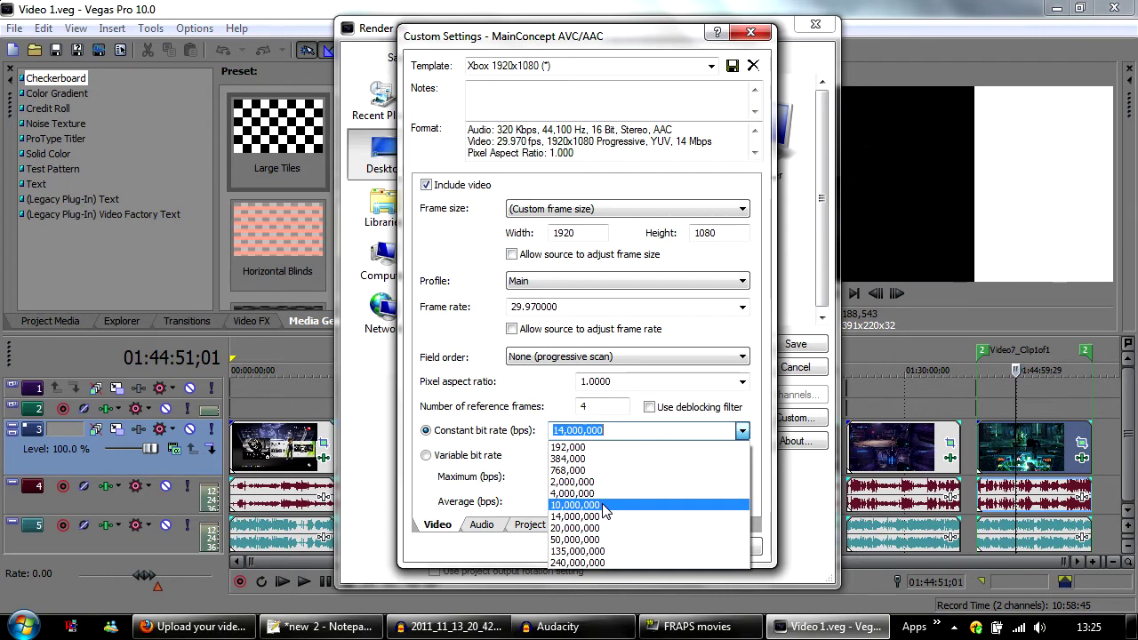
left_click(404, 398)
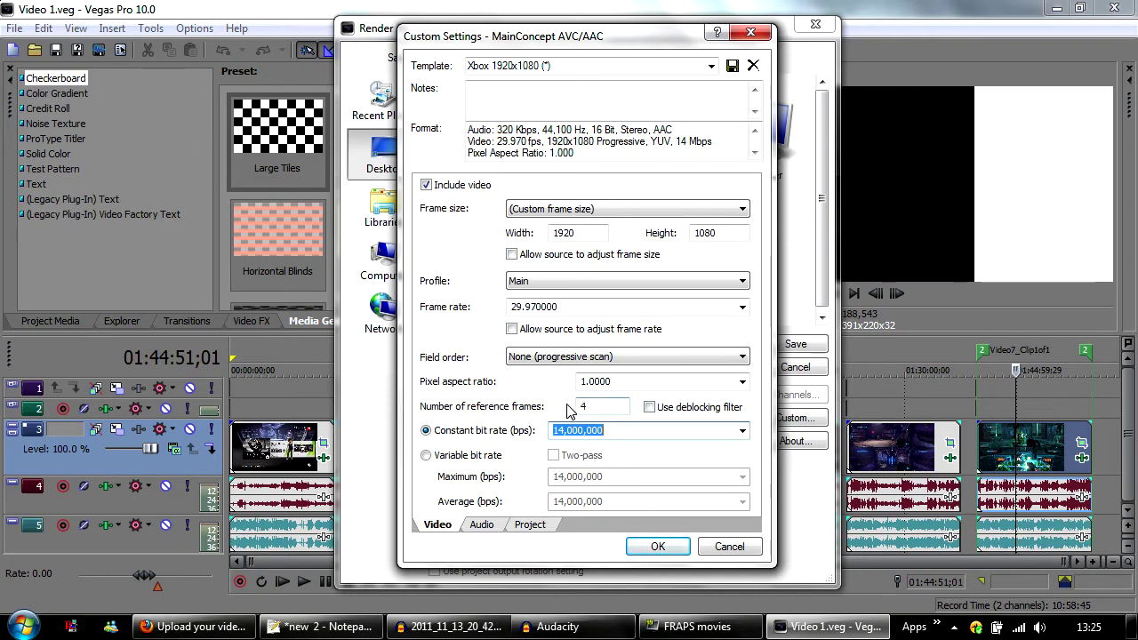
Review the render template's audio sample rate and bit rate options without changing them
left_click(482, 526)
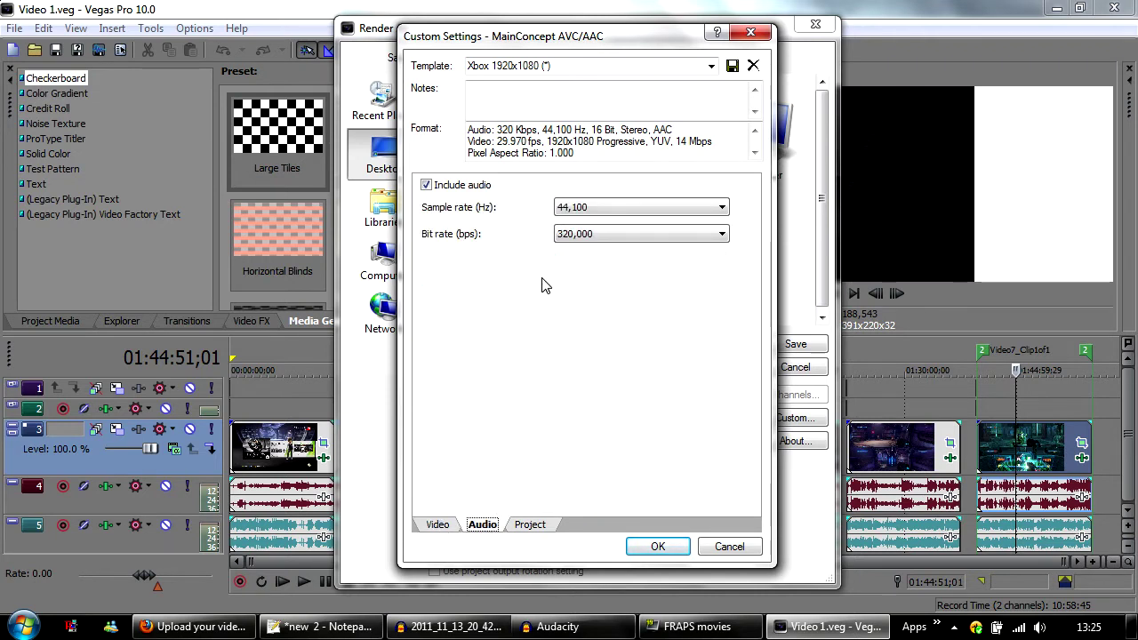
left_click(574, 238)
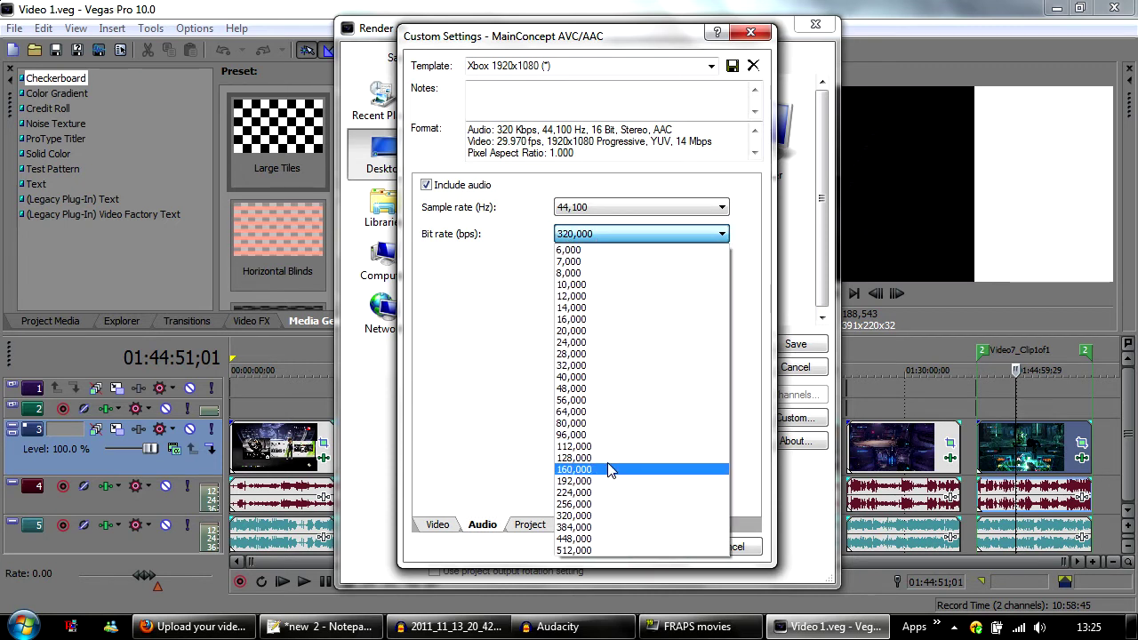
left_click(441, 461)
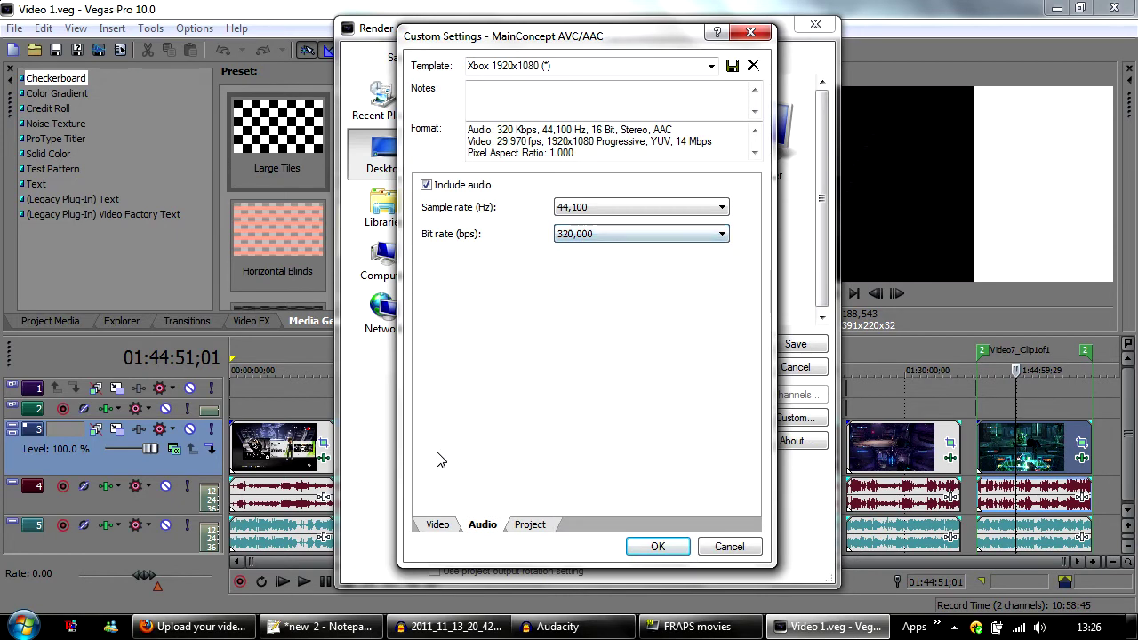
left_click(438, 525)
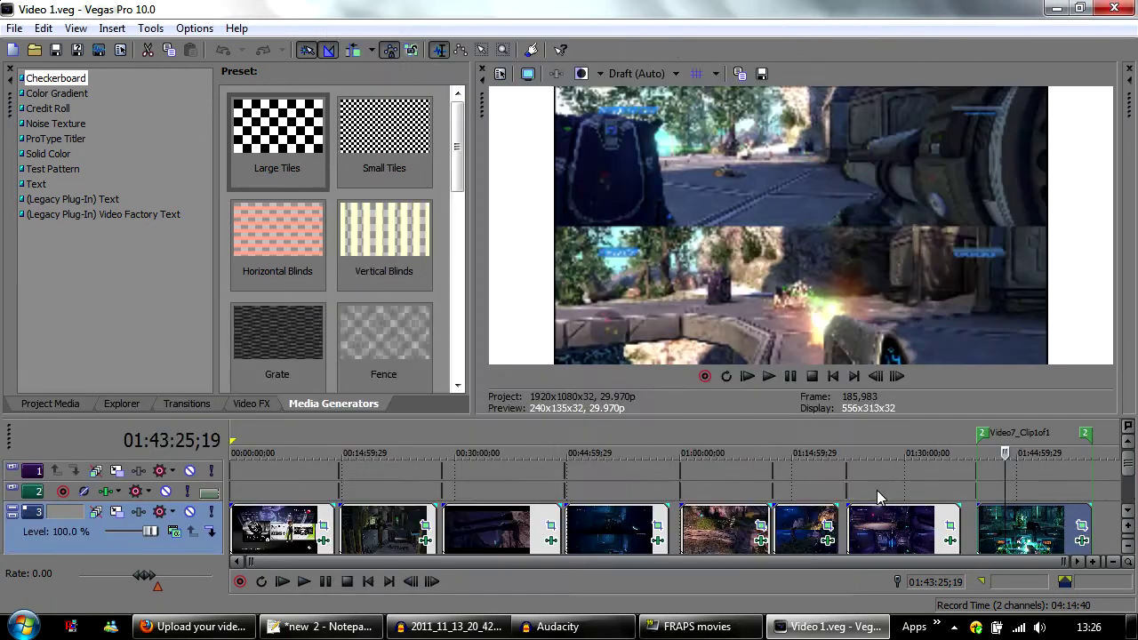
Enlarge the last video clip's Pan/Crop frame from its upper-left corner to about 2,317 by 1,303
left_click(877, 490)
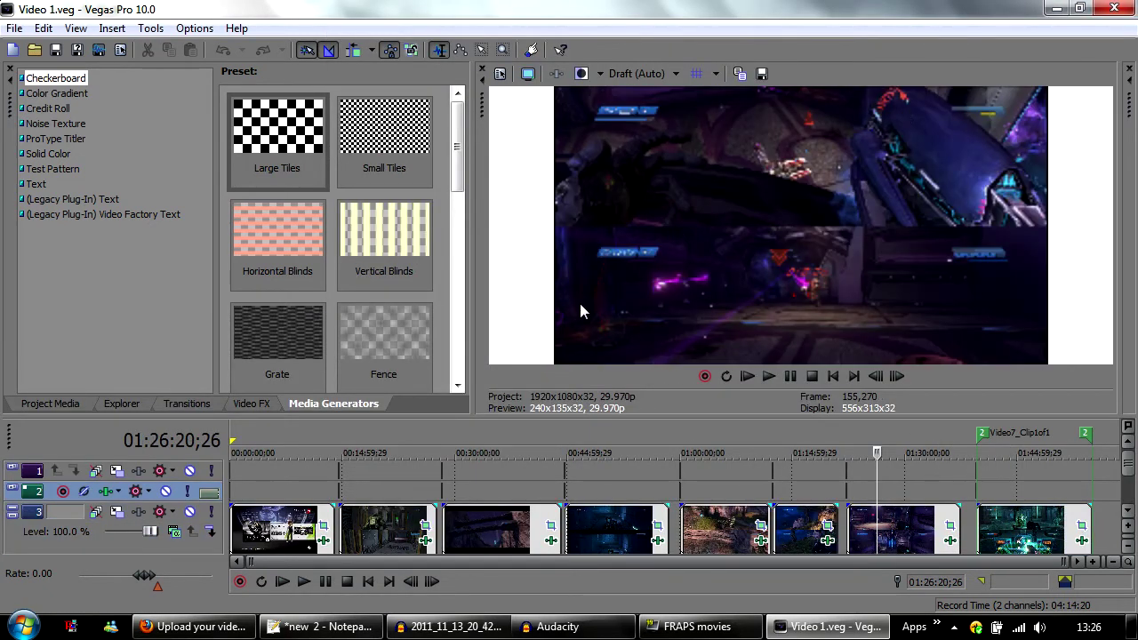
left_click(996, 474)
right_click(997, 530)
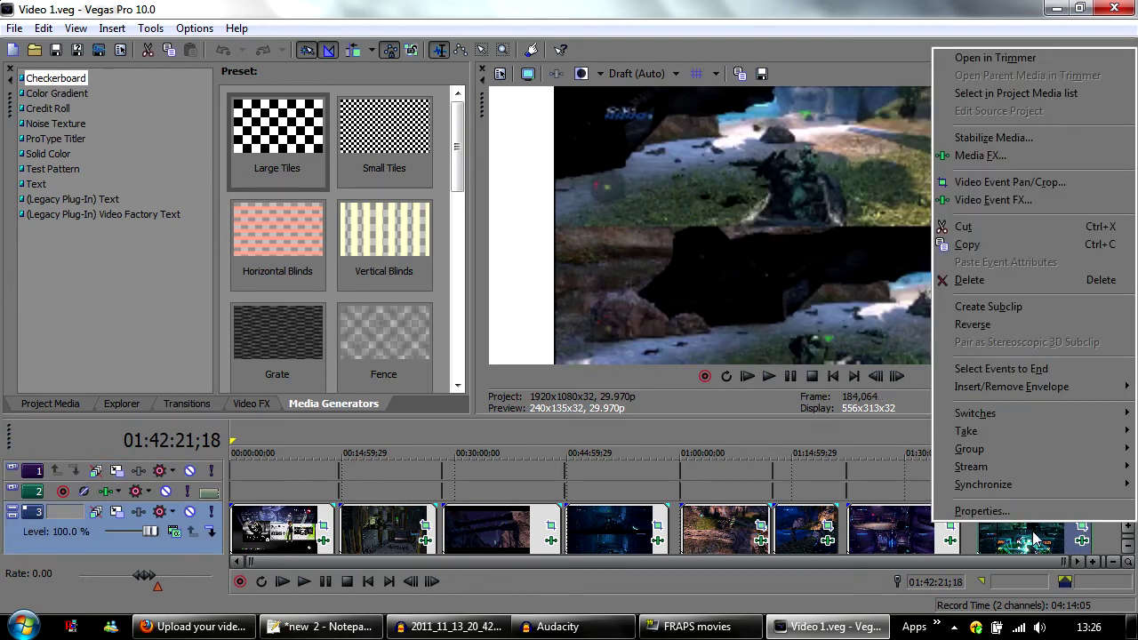
left_click(1059, 181)
left_click_drag(658, 319, 669, 183)
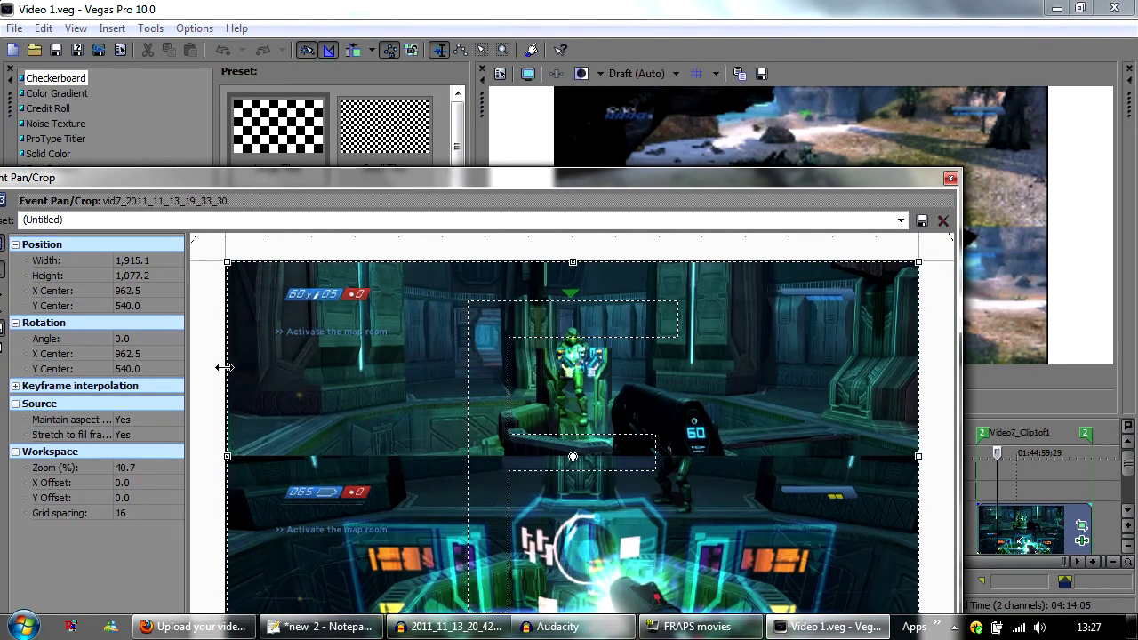
left_click_drag(226, 263, 77, 181)
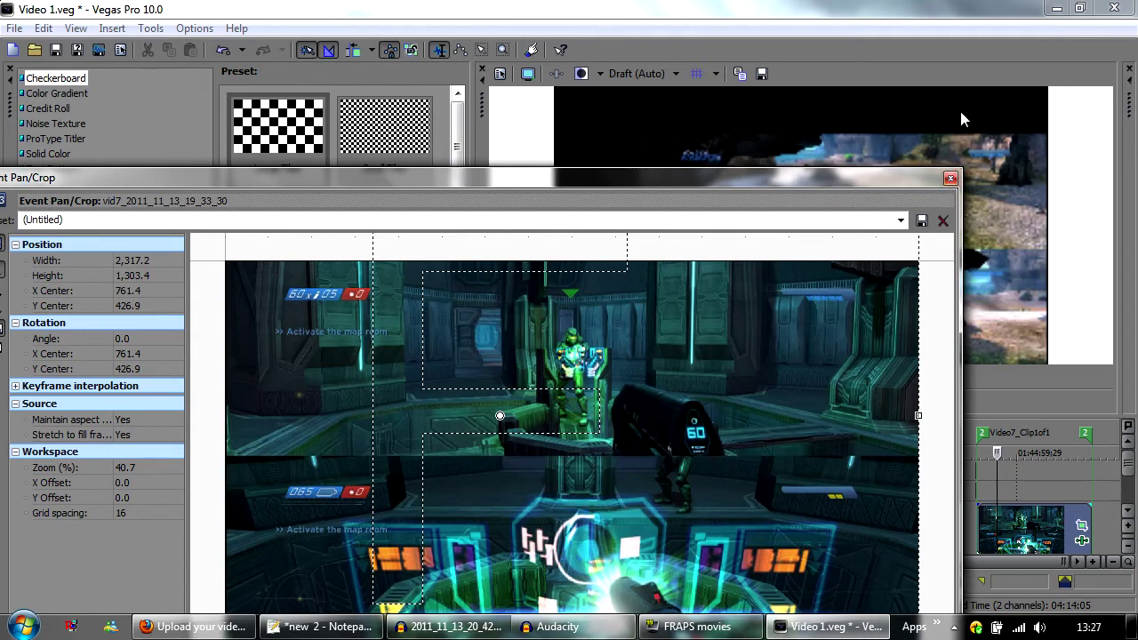
left_click(950, 177)
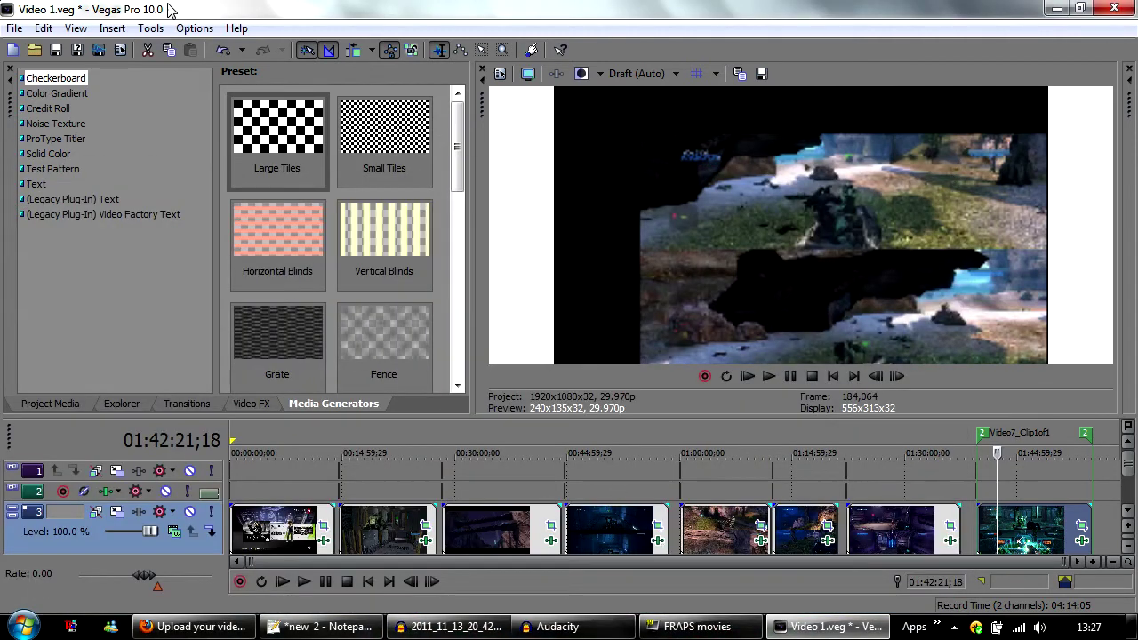
Look up the Batch Render script among the available scripting tools
left_click(150, 28)
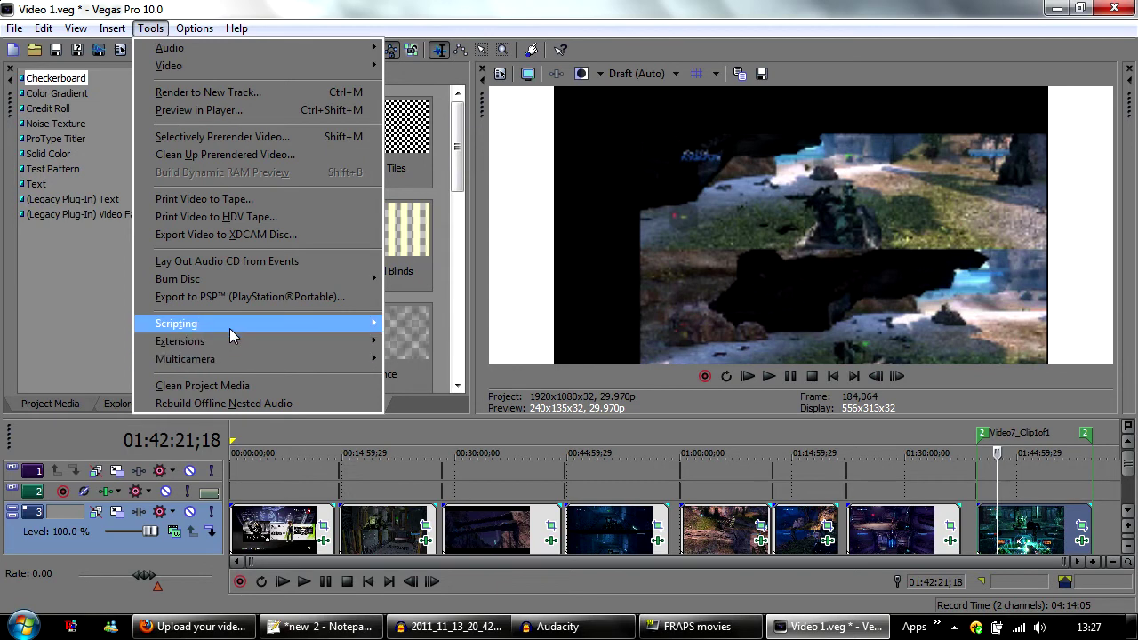
mouse_move(229, 328)
key("Right")
key("Down")
key("Down")
key("Down")
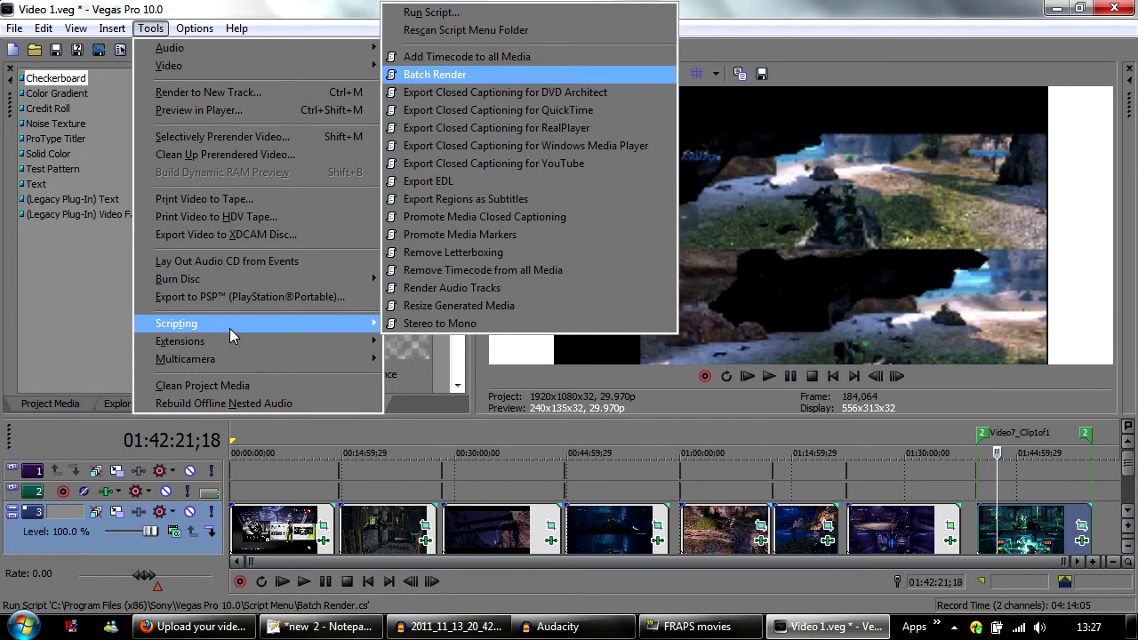
Create a region called "name" spanning the second-to-last clip, from 01:22:18;17 to 01:37:28;28
left_click(938, 465)
left_click(939, 465)
left_click_drag(959, 436, 847, 434)
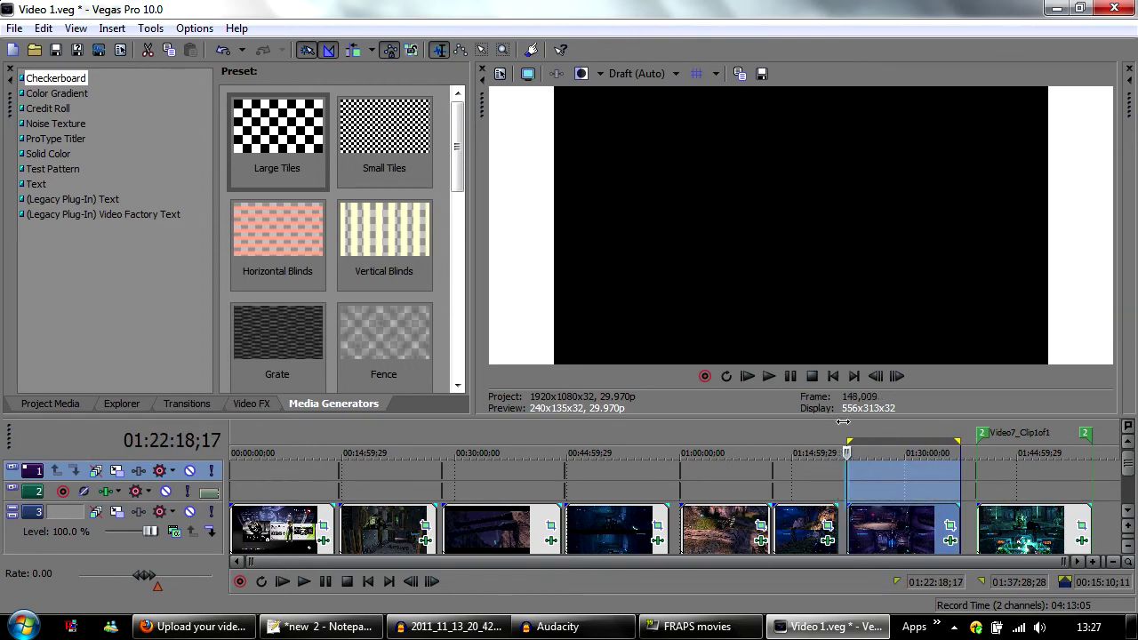
key("m")
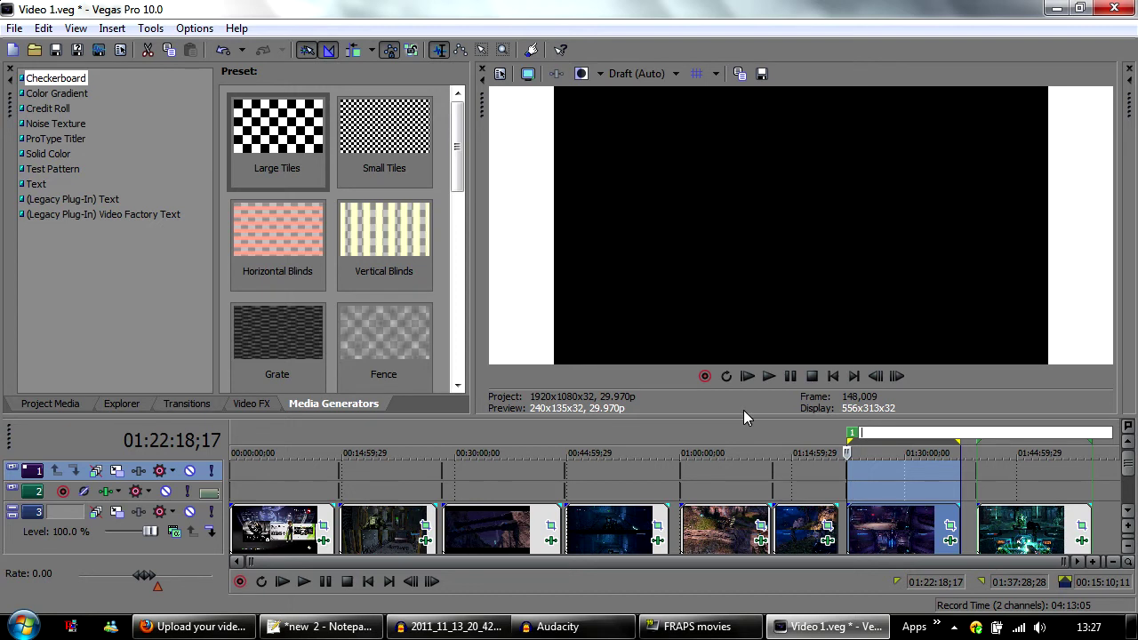
type("name")
key("Return")
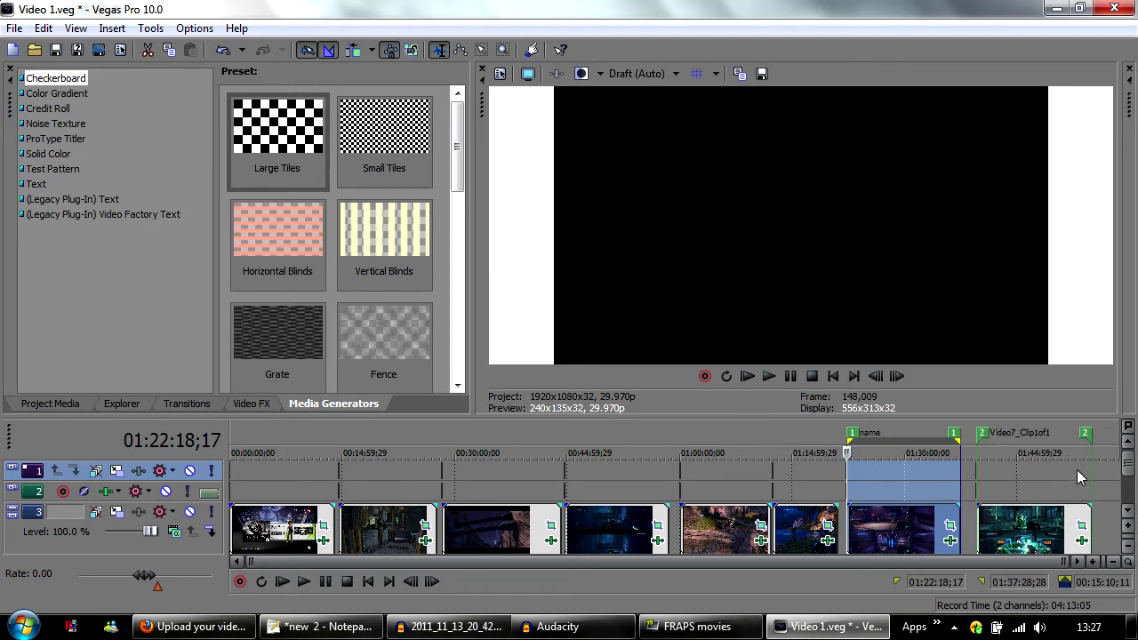
Enlarge the timeline area to show both audio tracks and inspect the last clip's audio events on tracks 5 and 4
left_click(968, 483)
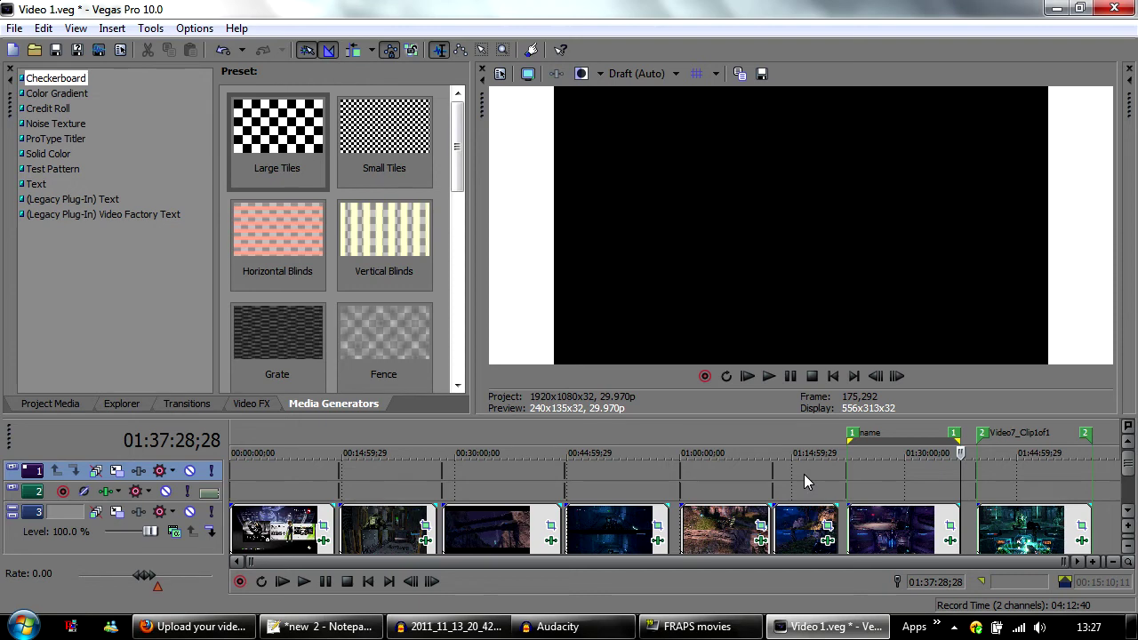
left_click_drag(959, 414, 958, 310)
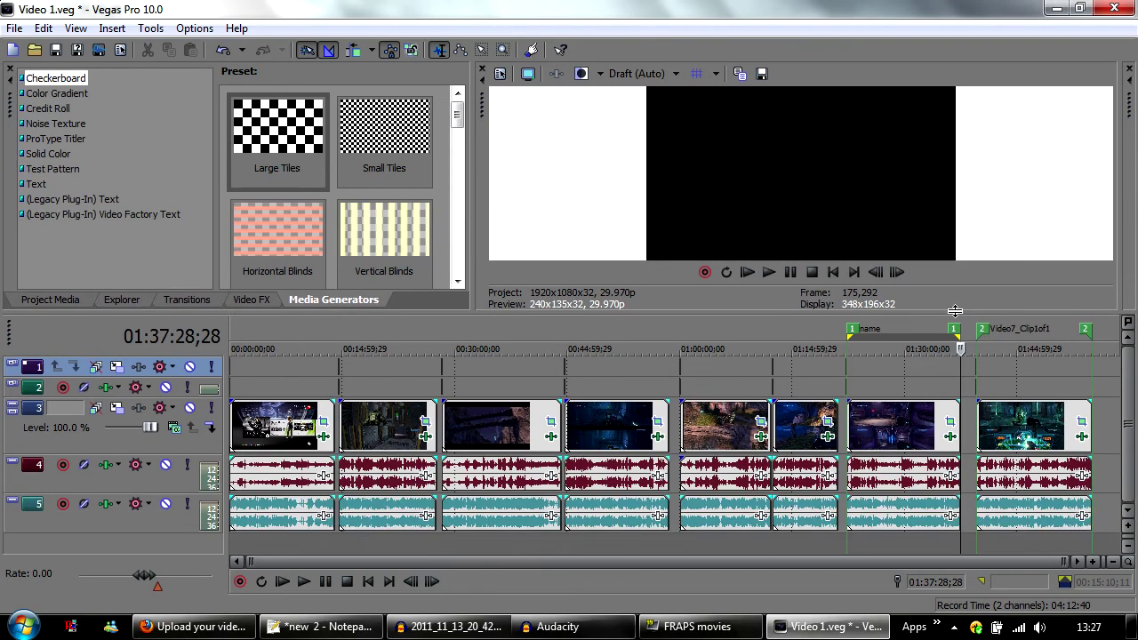
left_click(998, 508)
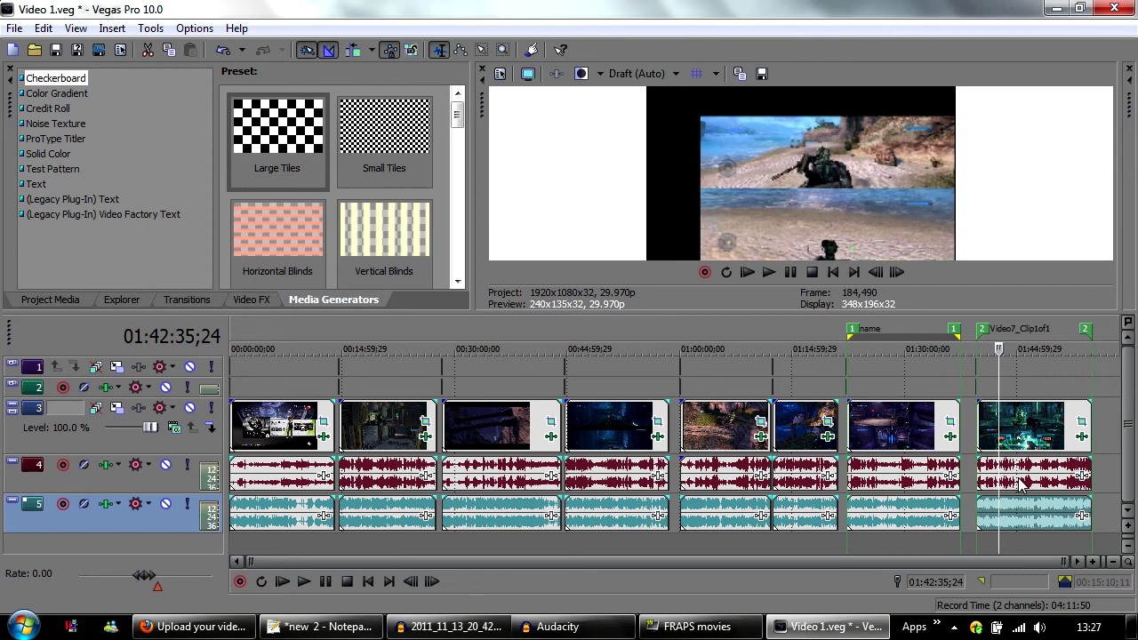
left_click(1018, 480)
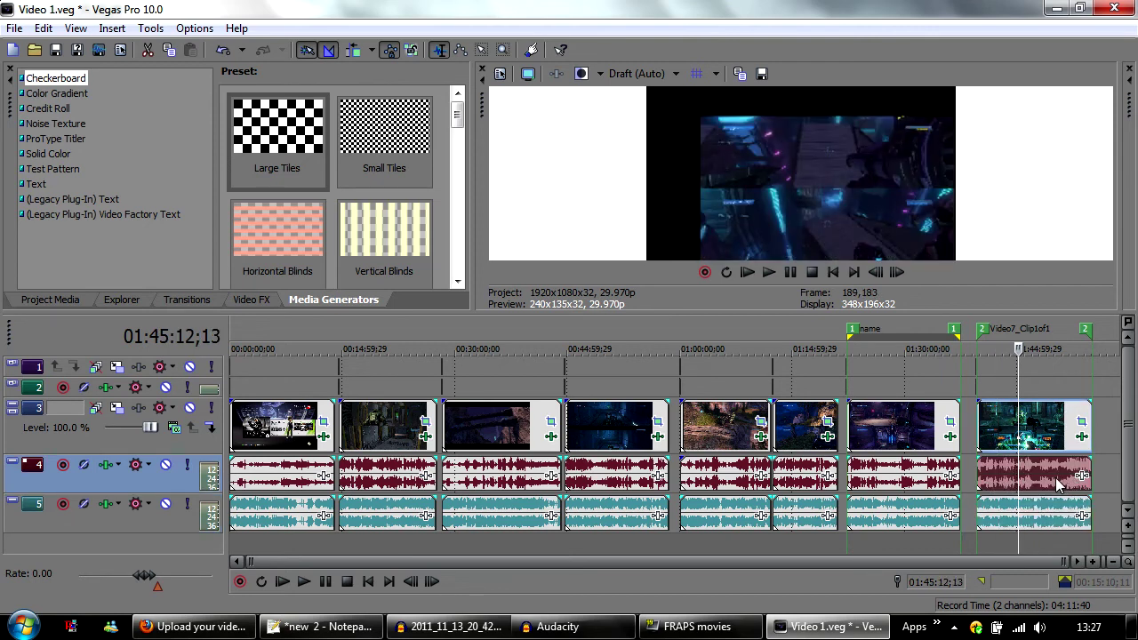
left_click(988, 386)
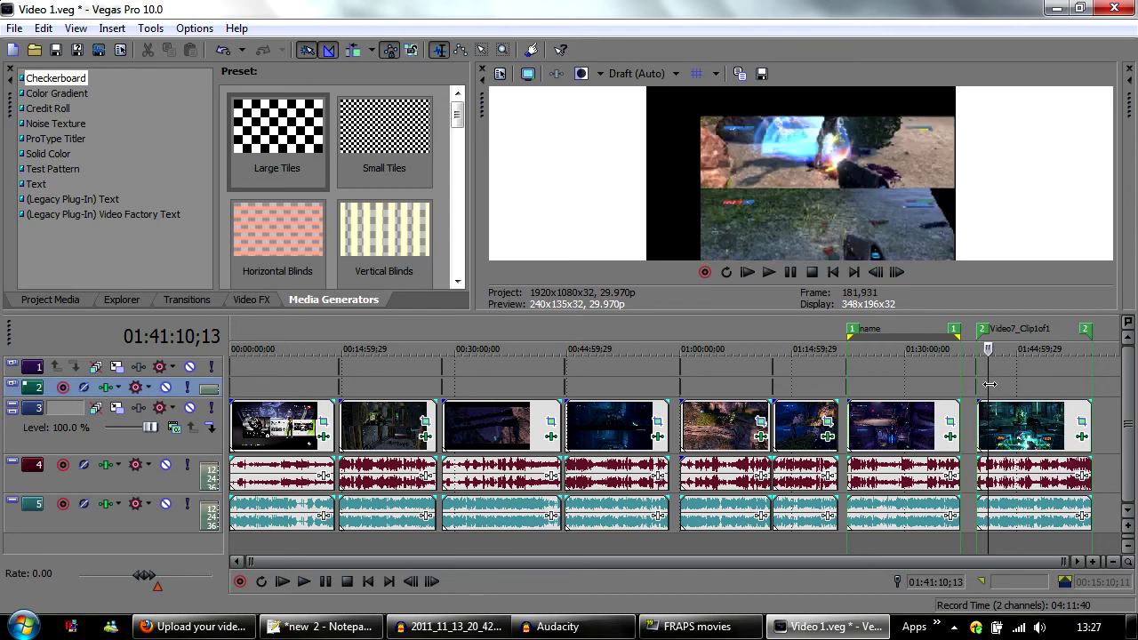